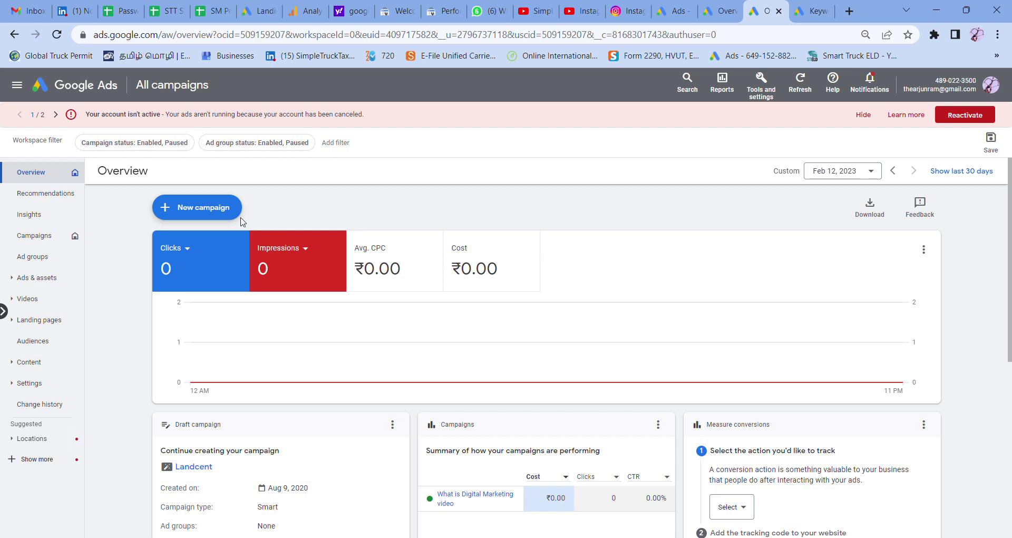
# Start a new campaign with the Website traffic objective and the Search campaign type, and continue to its bidding setup.
pyautogui.click(210, 219)
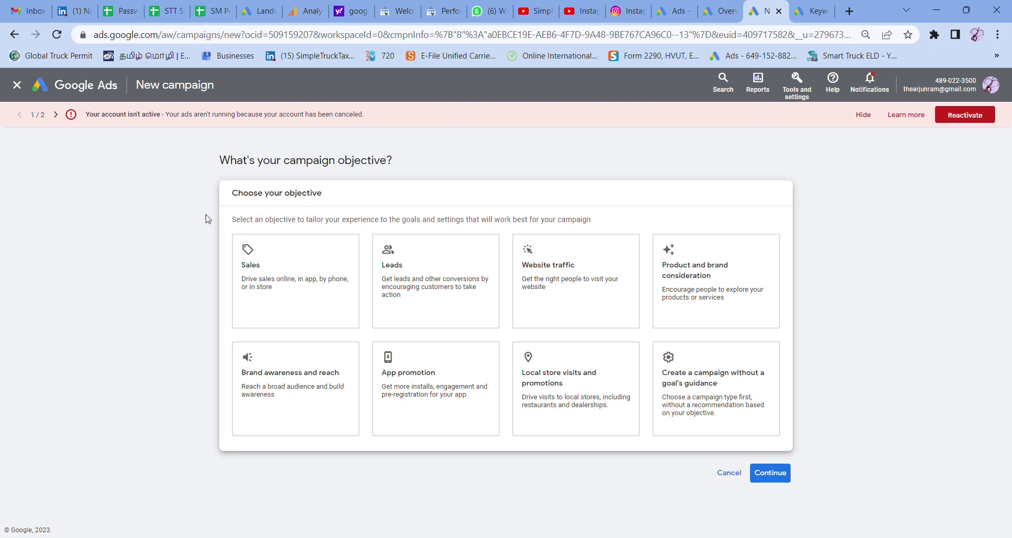
pyautogui.click(558, 269)
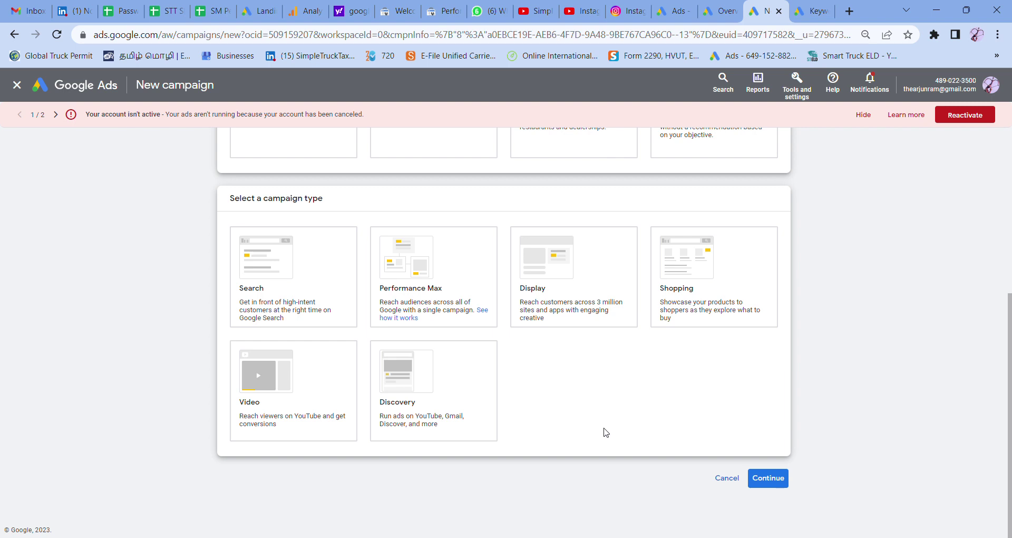
pyautogui.click(278, 293)
pyautogui.click(281, 293)
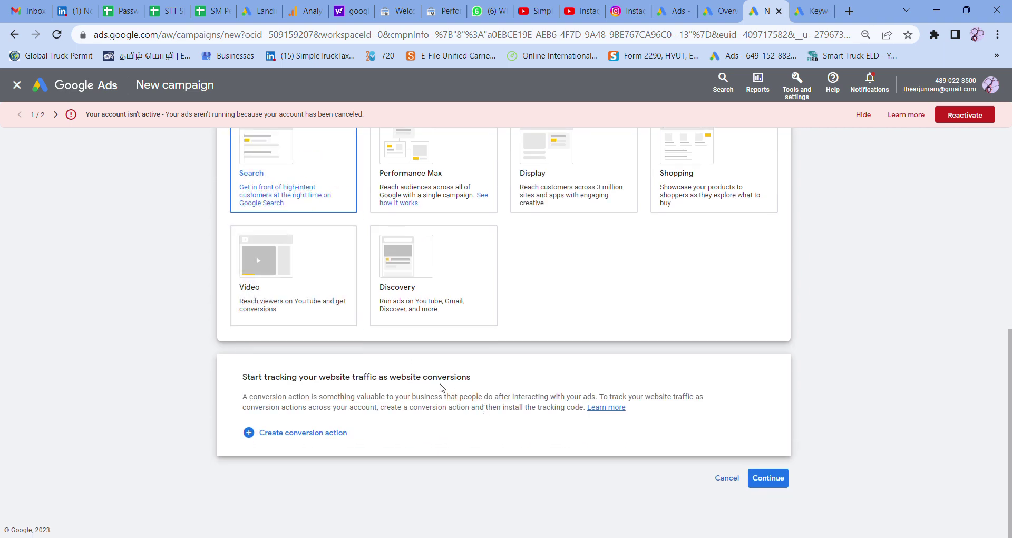
pyautogui.click(769, 478)
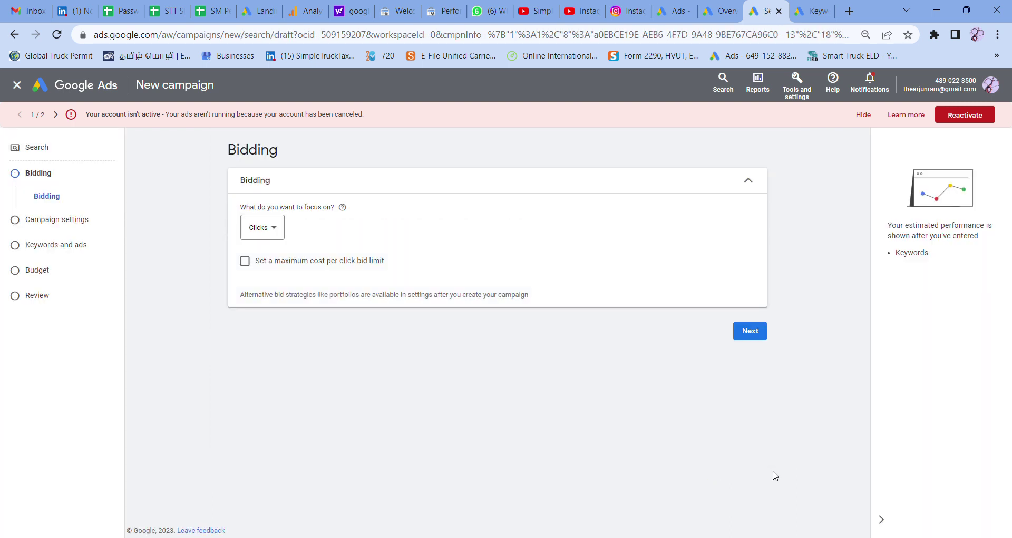
# Choose Clicks as the campaign's bidding focus.
pyautogui.click(264, 228)
pyautogui.moveTo(269, 232)
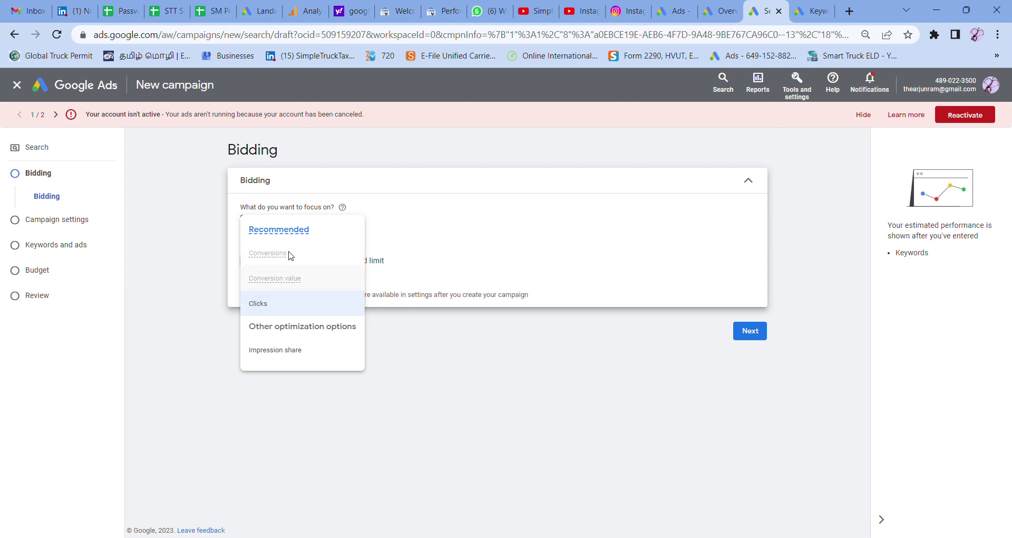
pyautogui.click(281, 309)
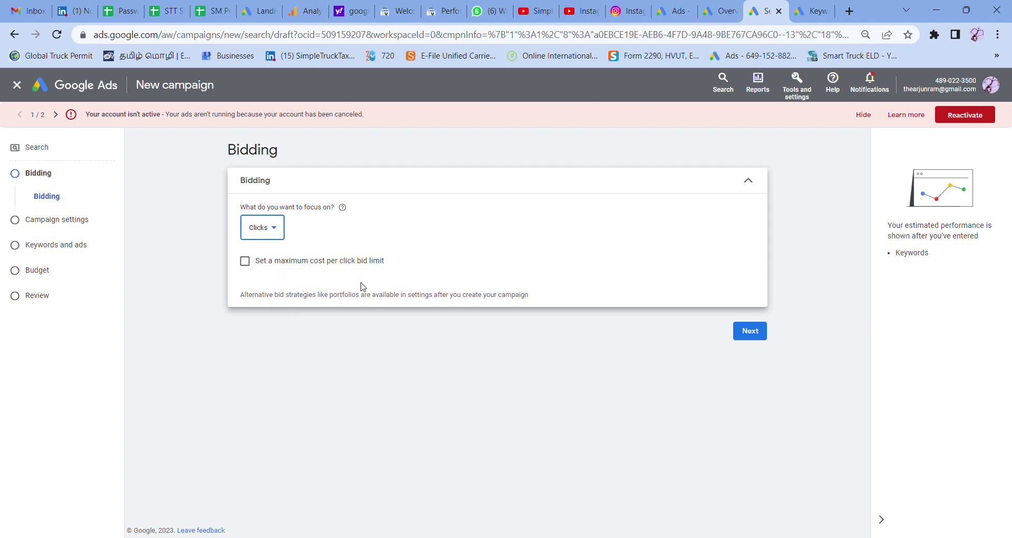
pyautogui.click(328, 266)
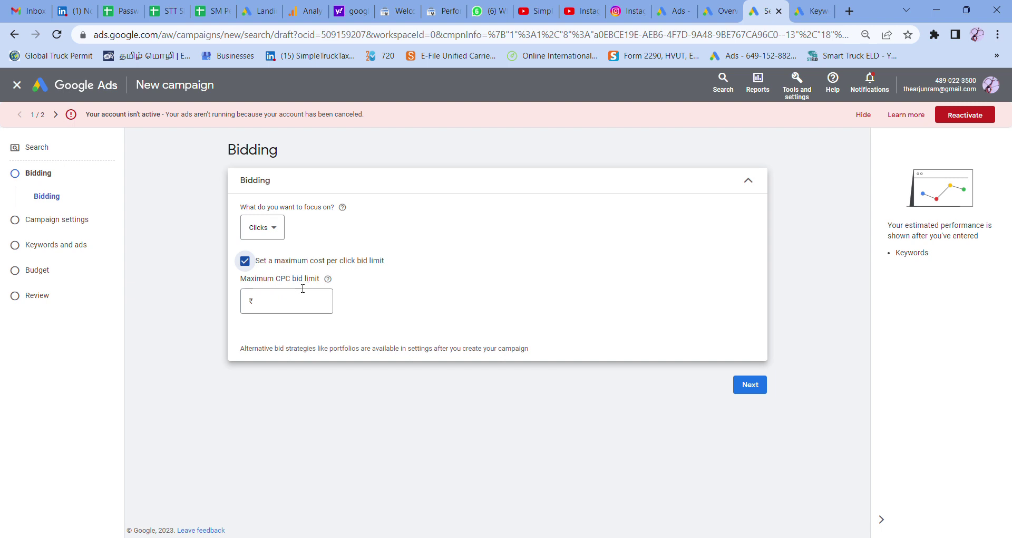
pyautogui.click(293, 302)
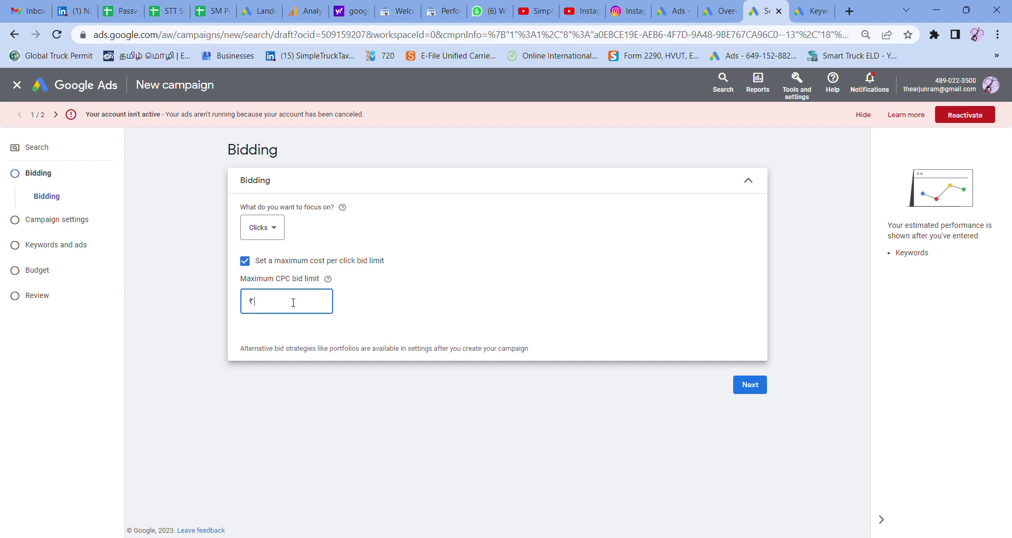
pyautogui.click(245, 261)
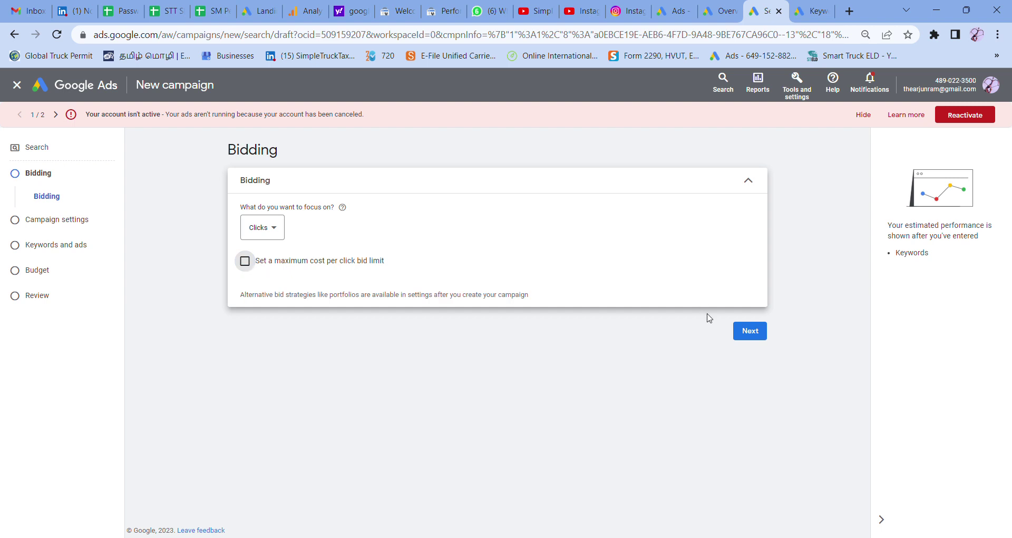
# Proceed to the campaign settings, switch to choosing networks individually, and exclude the Google Display Network.
pyautogui.click(756, 335)
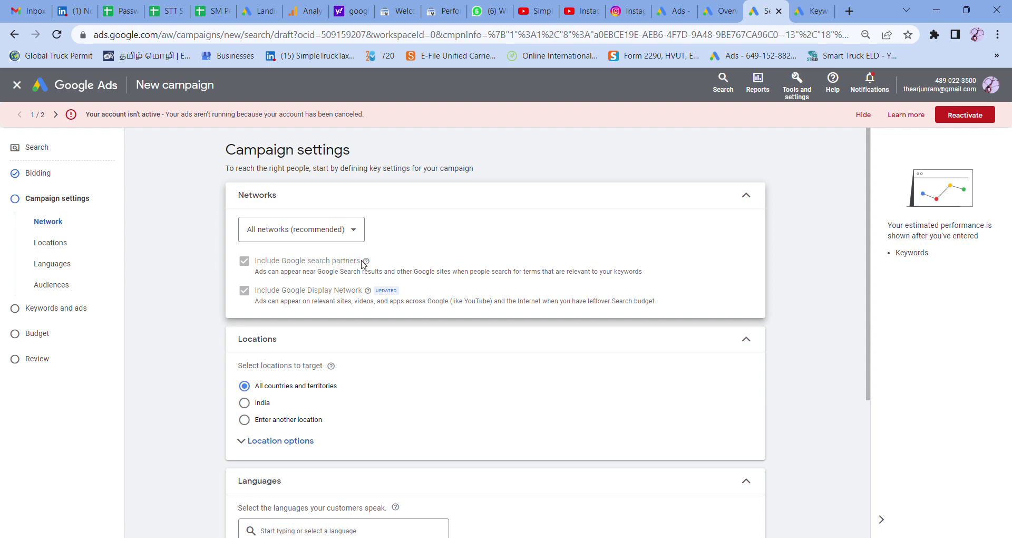
pyautogui.click(343, 232)
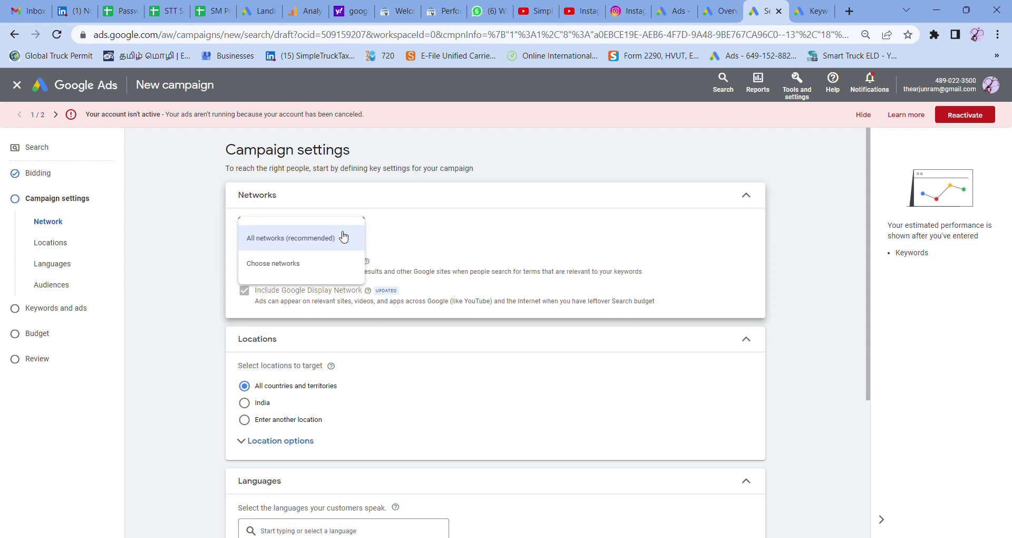
pyautogui.click(312, 269)
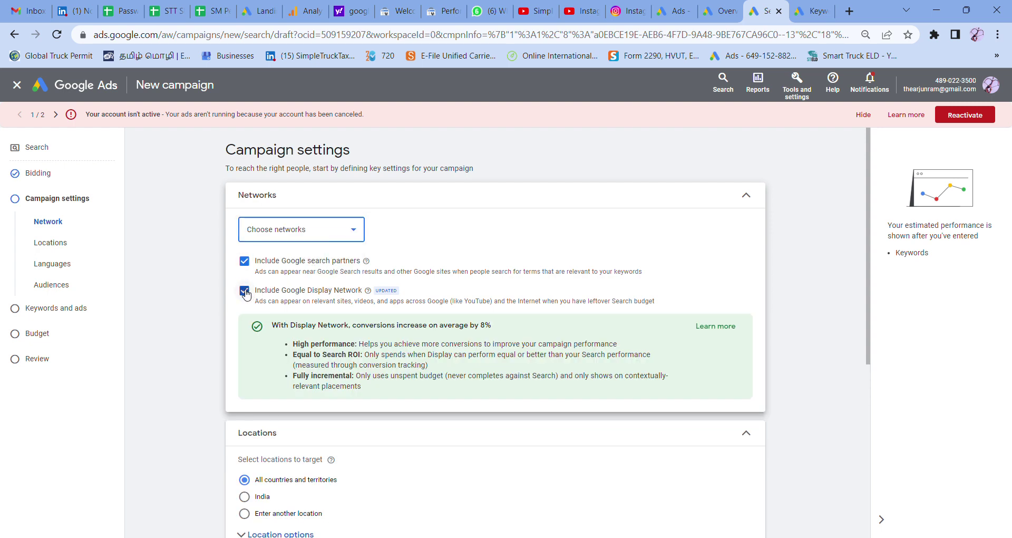
pyautogui.click(245, 291)
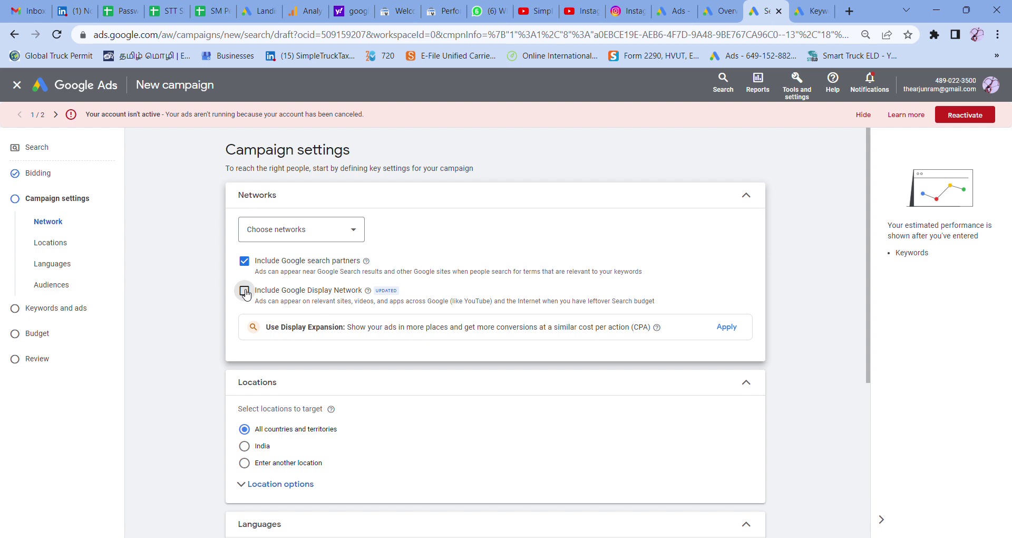
pyautogui.click(306, 227)
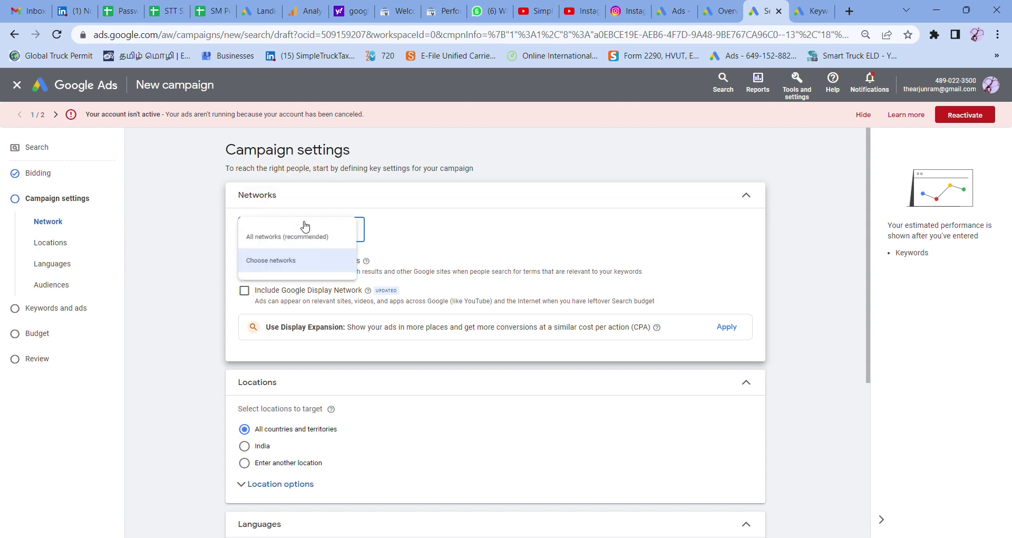
pyautogui.click(193, 290)
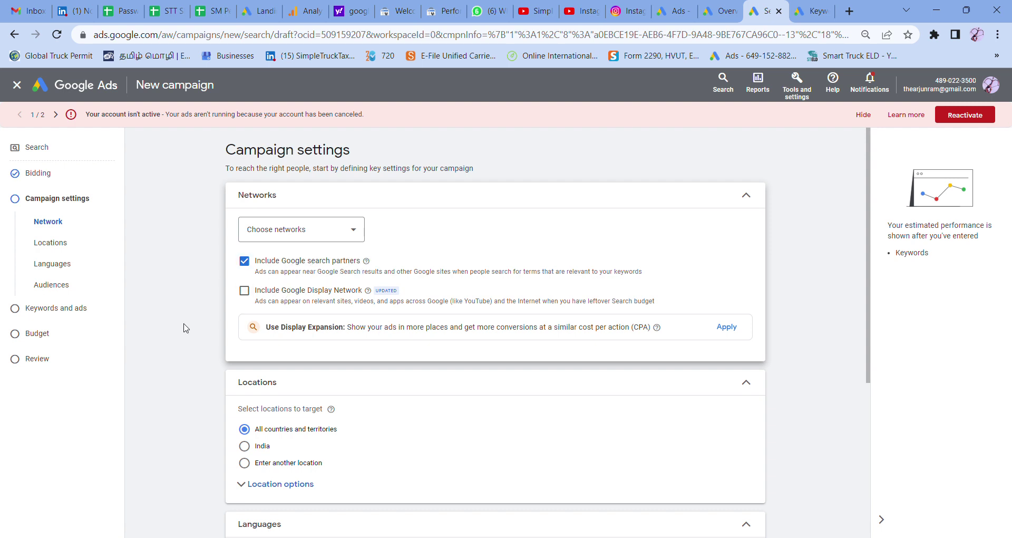
# Enter another location to target and add the city of Chennai, Tamil Nadu, India.
pyautogui.scroll(-1, 186, 328)
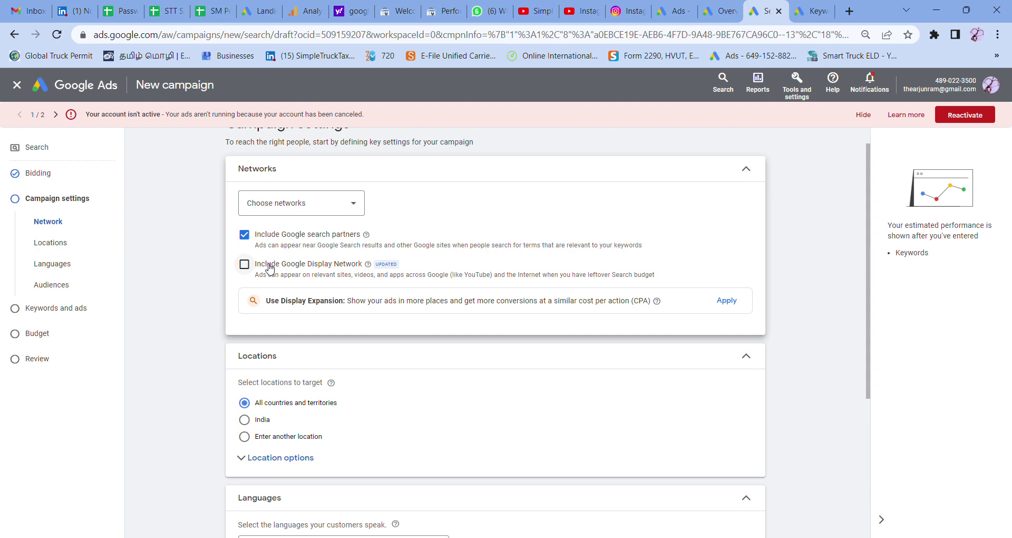
pyautogui.scroll(-2, 191, 373)
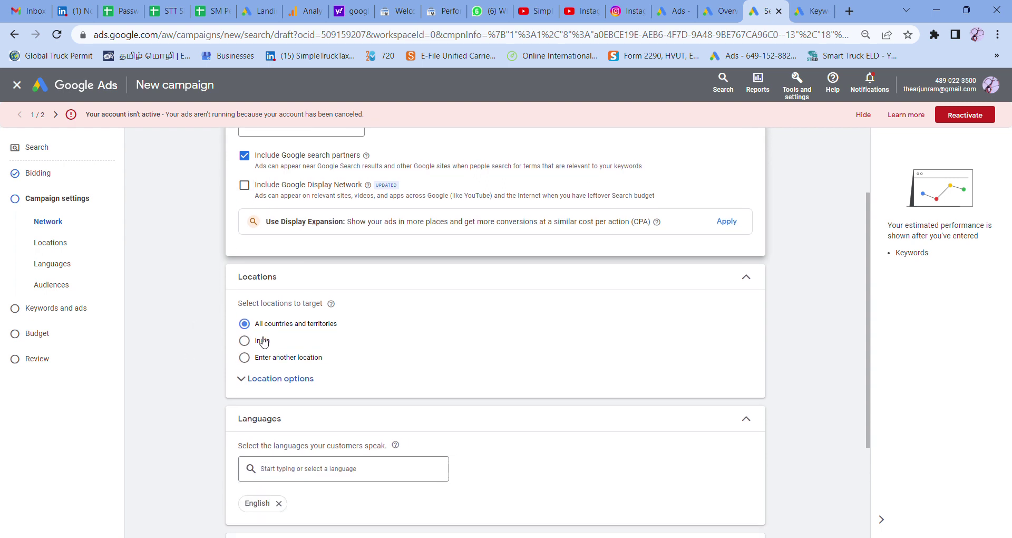
pyautogui.click(284, 358)
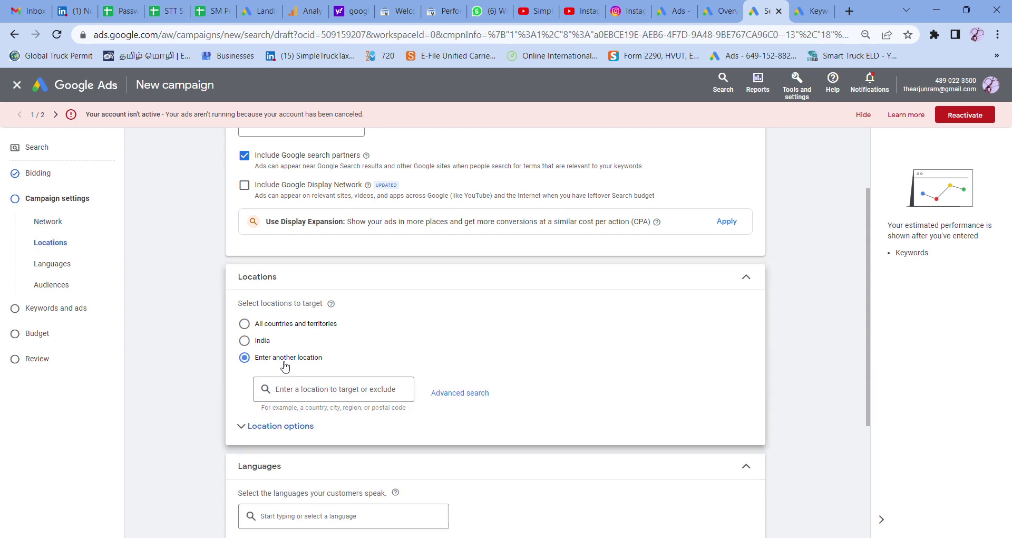
pyautogui.click(312, 398)
pyautogui.write('ch')
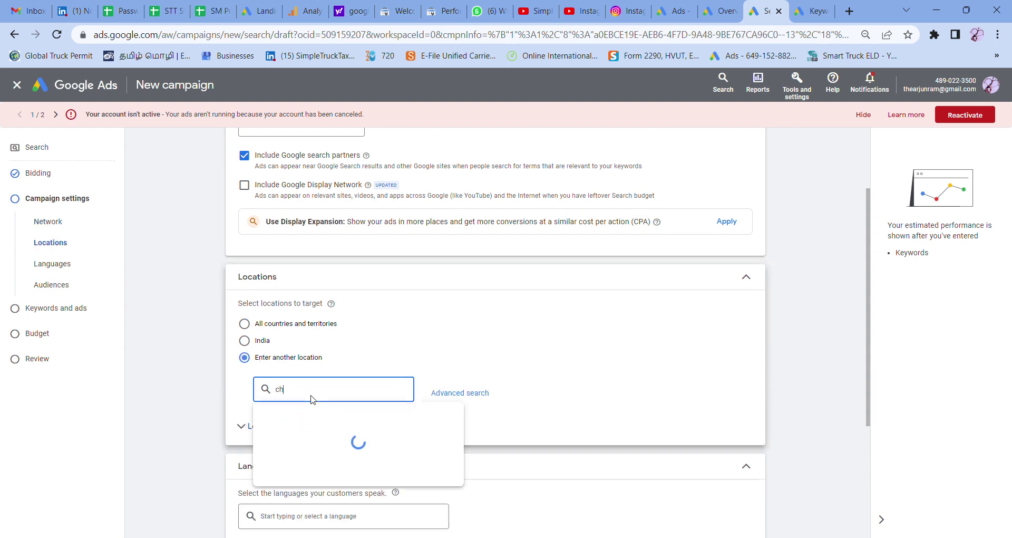
pyautogui.write('e')
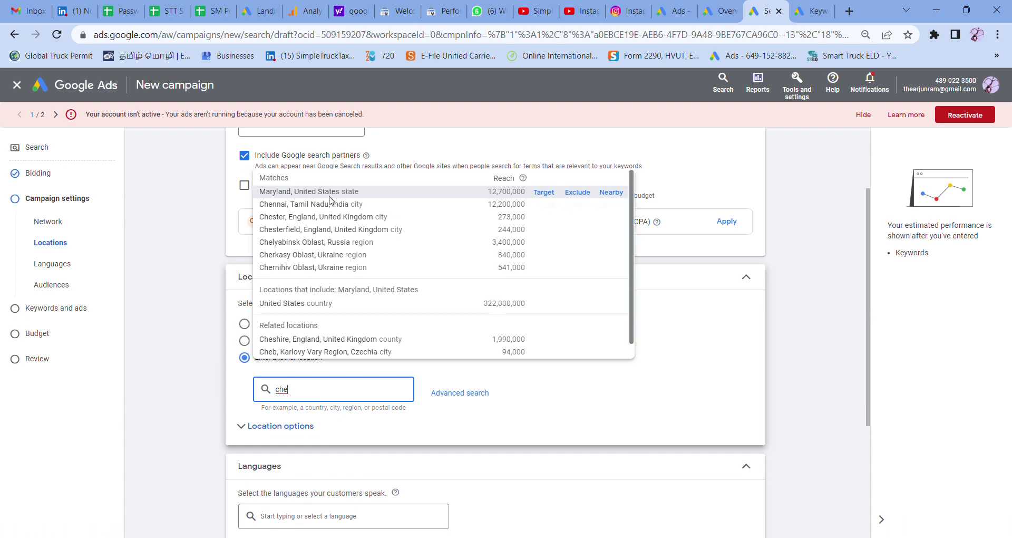
pyautogui.click(465, 208)
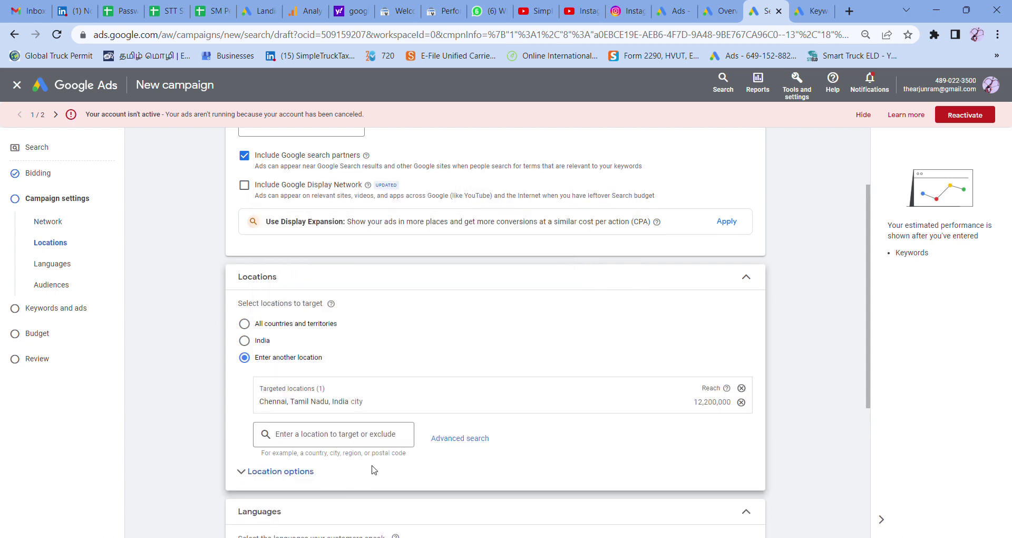
# Try to find the postal code 6000026 as a further target location, and clear the search entry.
pyautogui.click(379, 437)
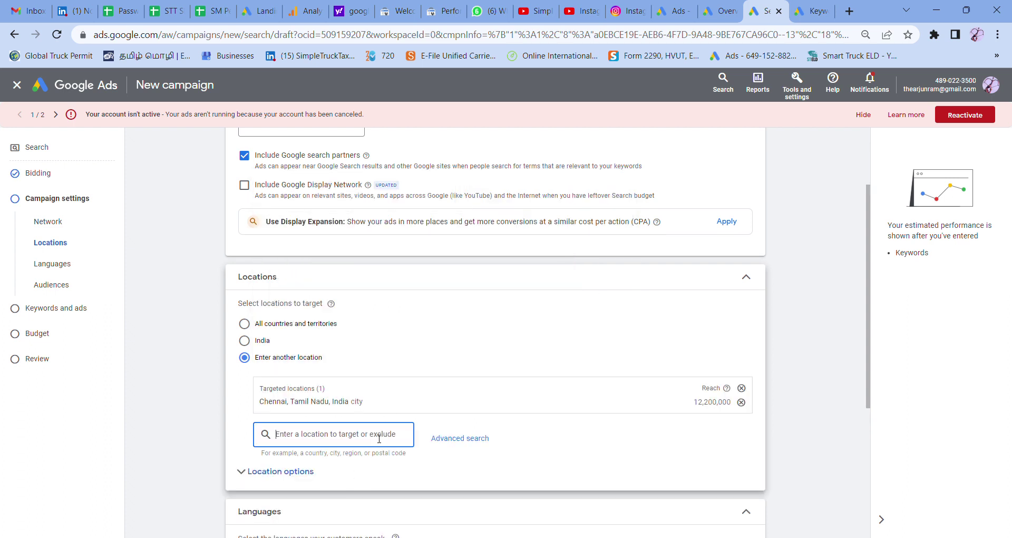
pyautogui.write('6000')
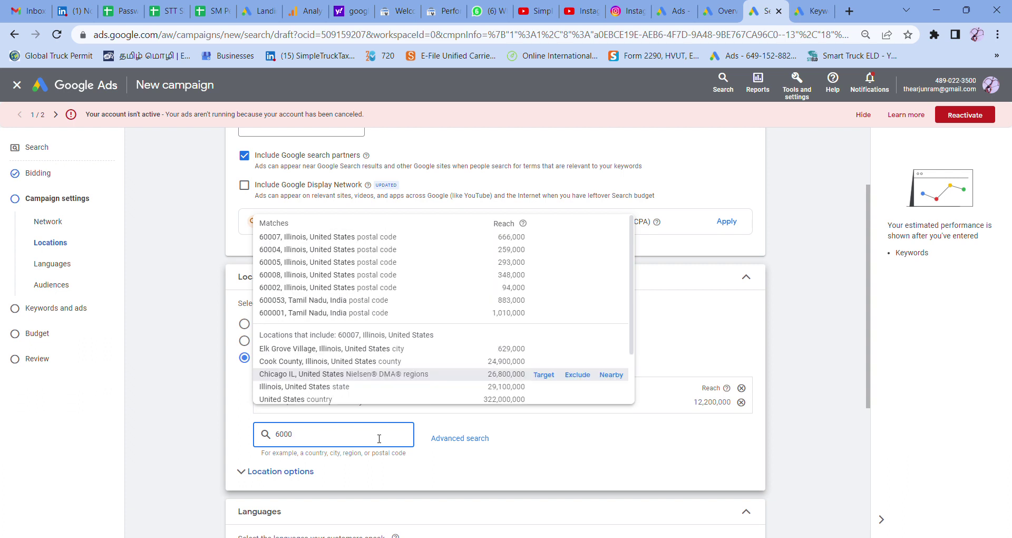
pyautogui.write('026')
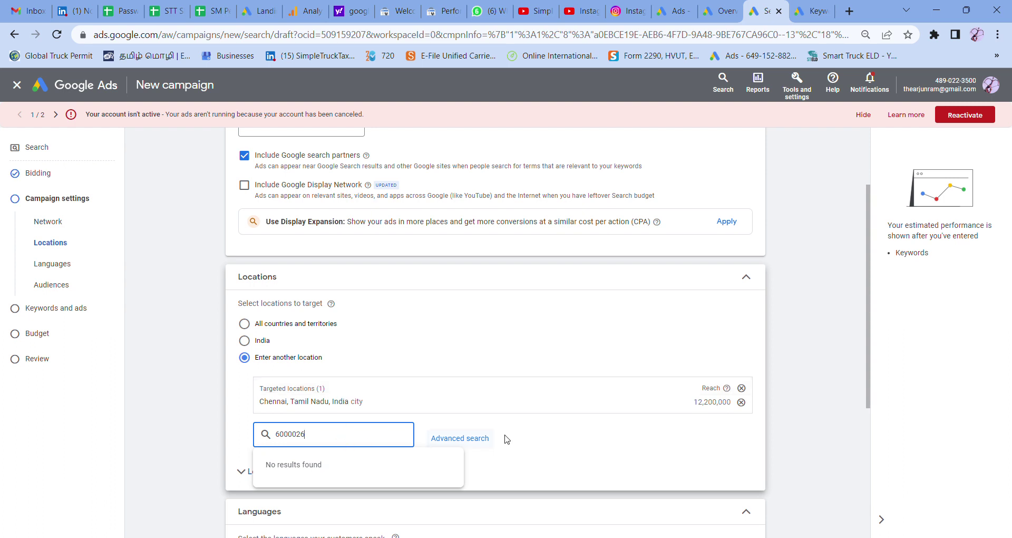
pyautogui.click(678, 464)
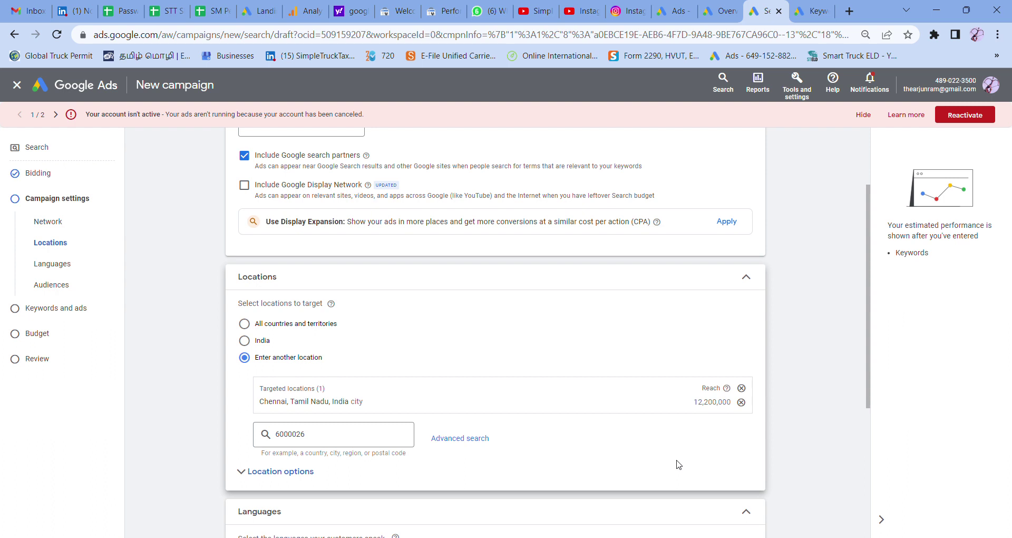
pyautogui.scroll(-4, 679, 464)
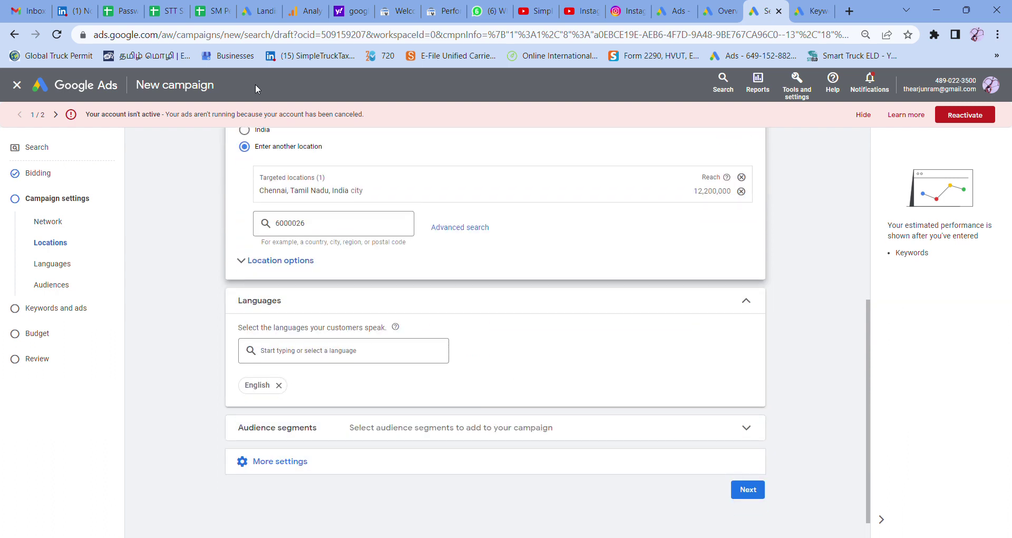
pyautogui.click(339, 225)
pyautogui.doubleClick(339, 225)
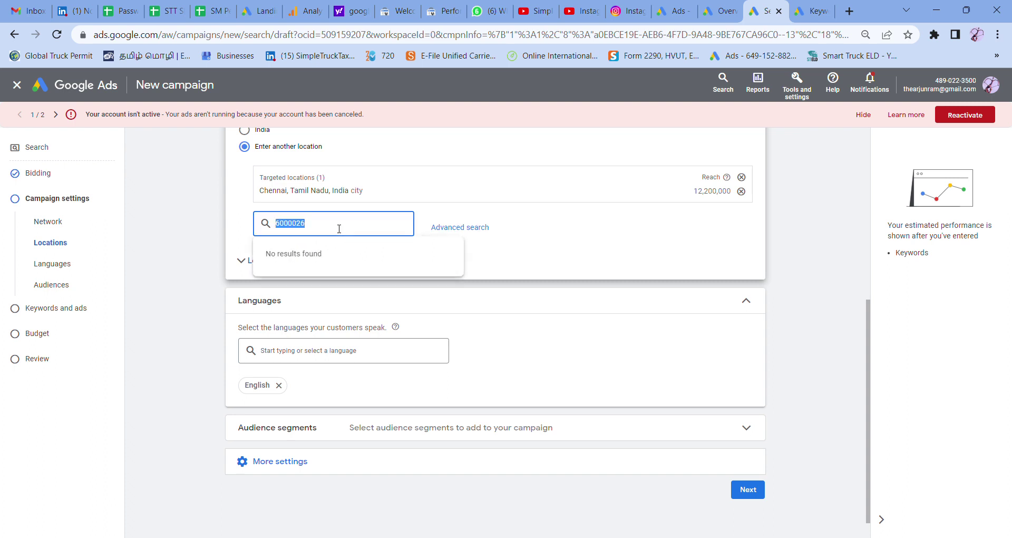
pyautogui.press('BackSpace')
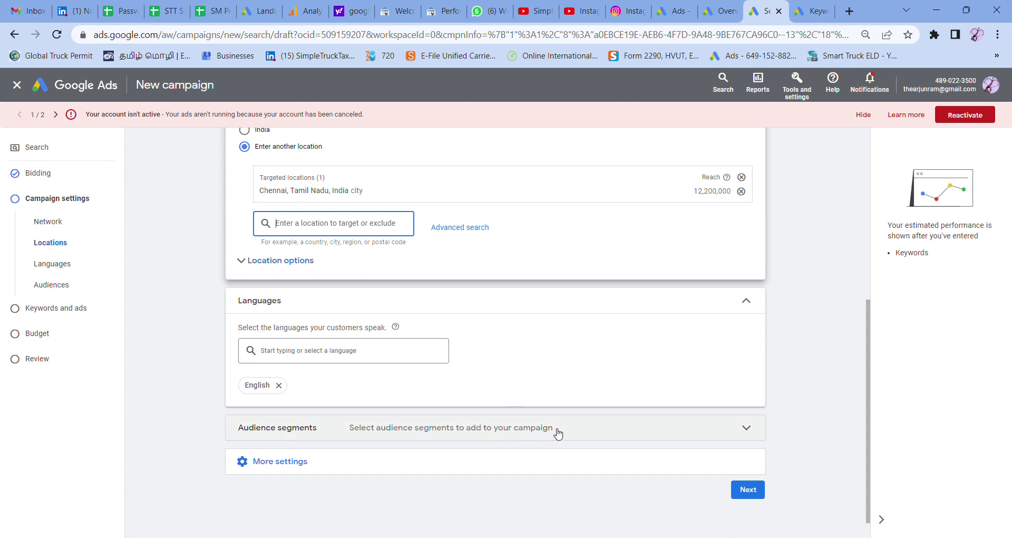
# Expand the additional campaign settings and open the start and end dates for viewing.
pyautogui.click(302, 462)
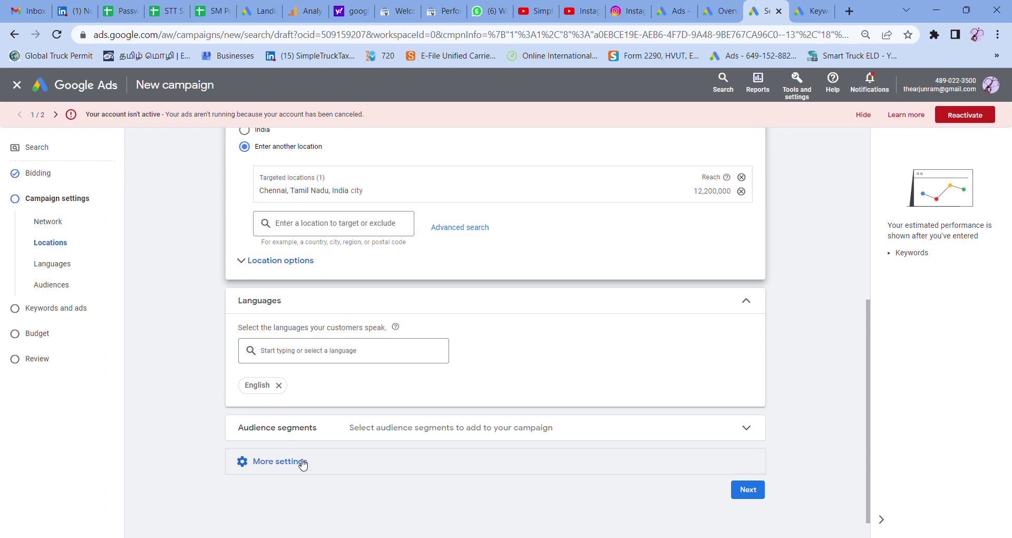
pyautogui.scroll(-2, 194, 459)
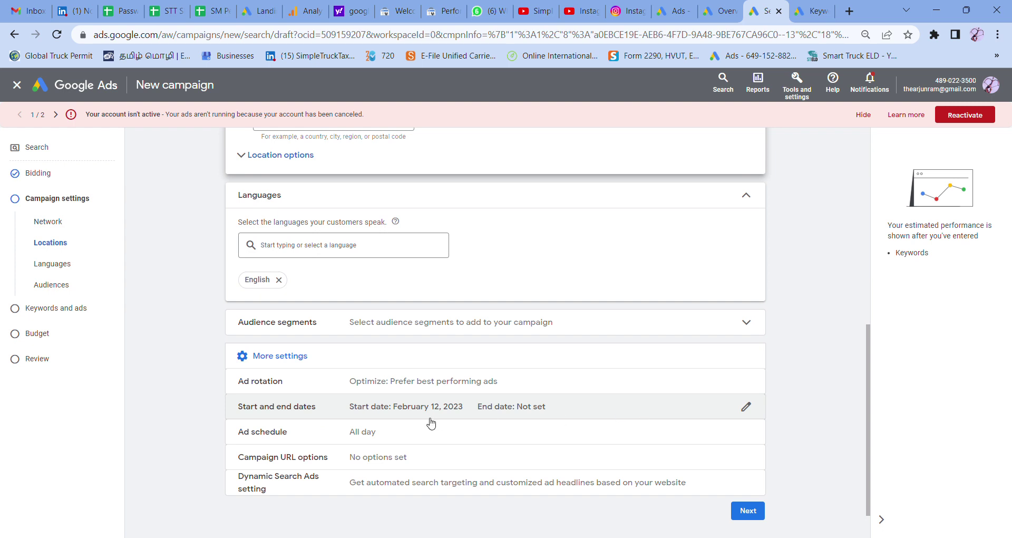
pyautogui.click(749, 406)
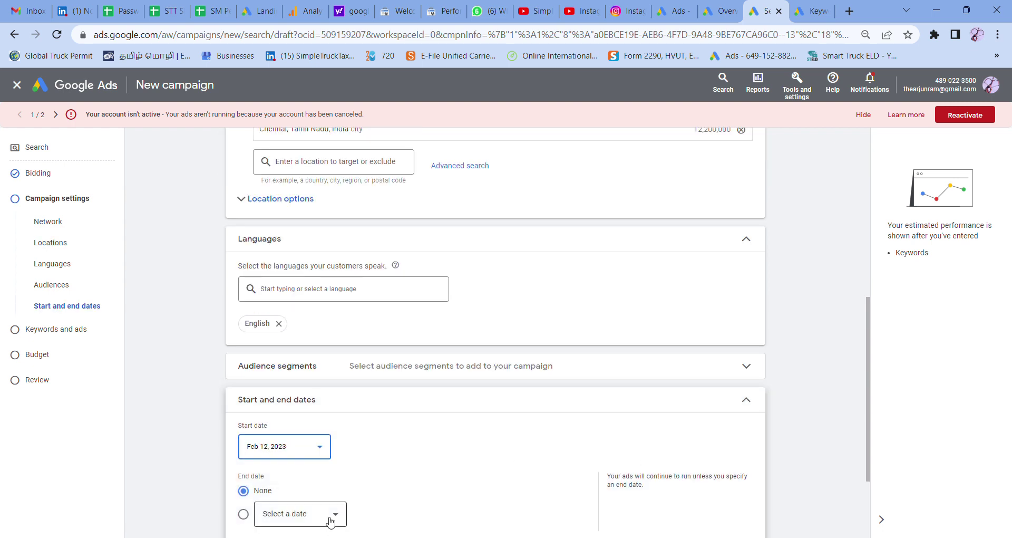
pyautogui.scroll(-2, 800, 436)
pyautogui.scroll(-2, 800, 436)
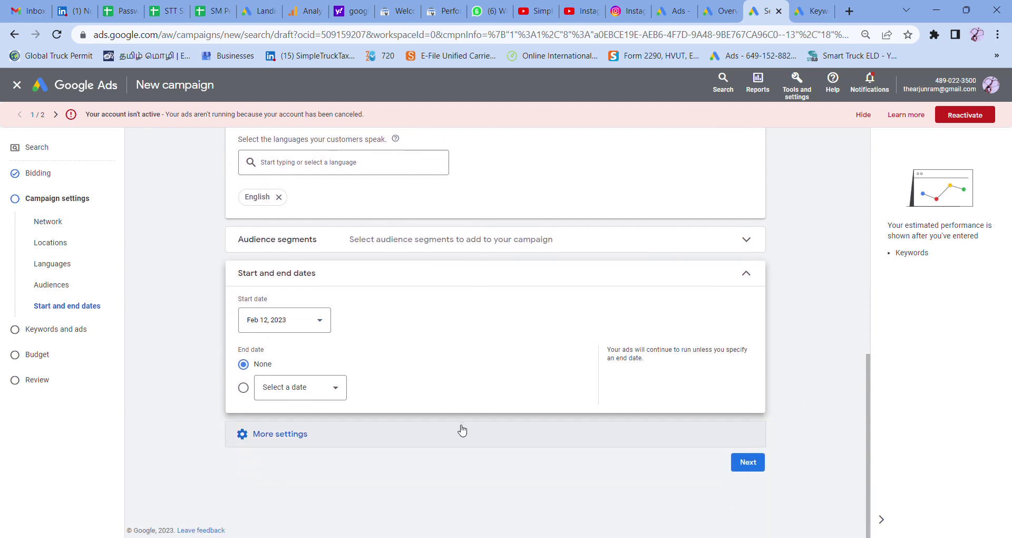
# Show the remaining additional campaign settings and continue to the Keywords and ads stage.
pyautogui.click(337, 438)
pyautogui.scroll(-2, 200, 448)
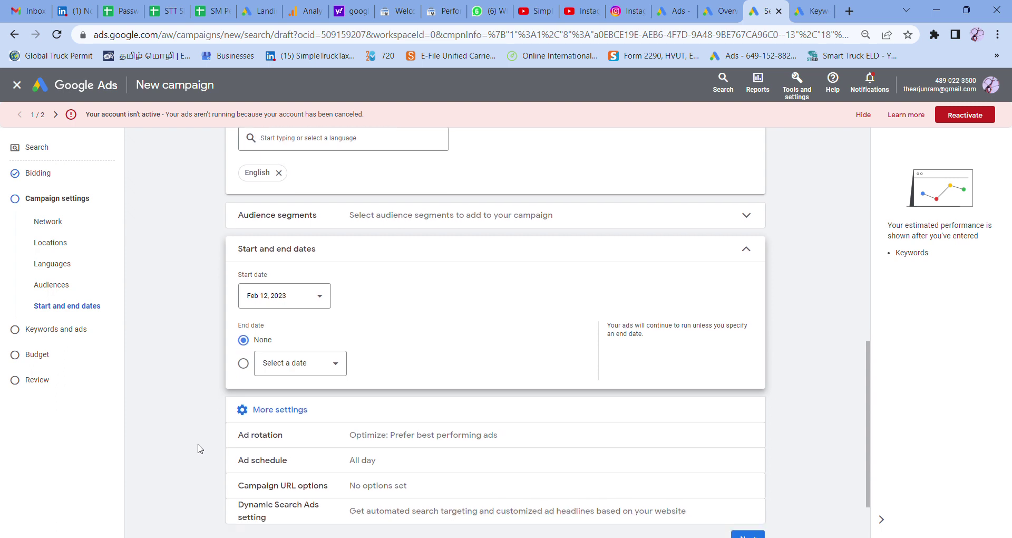
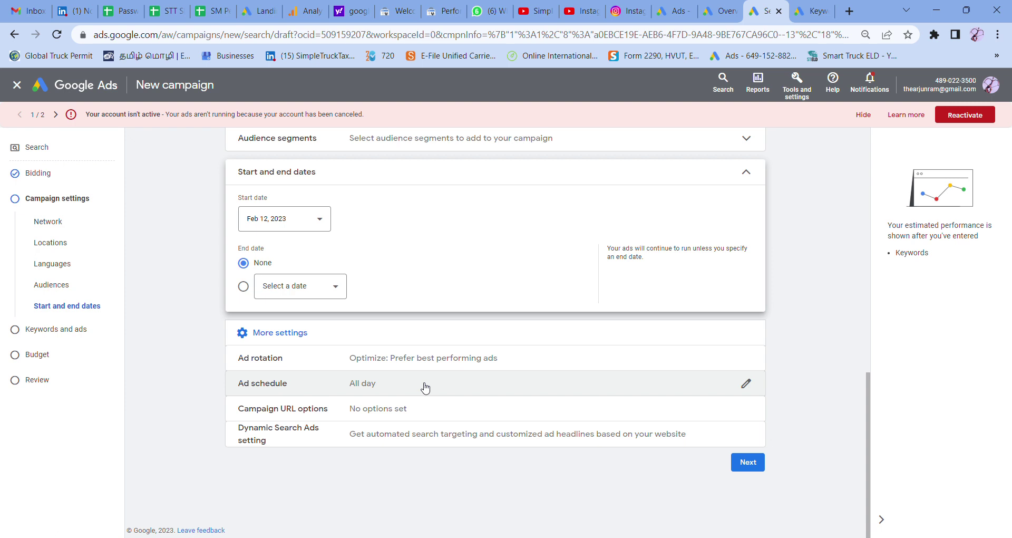
pyautogui.click(761, 471)
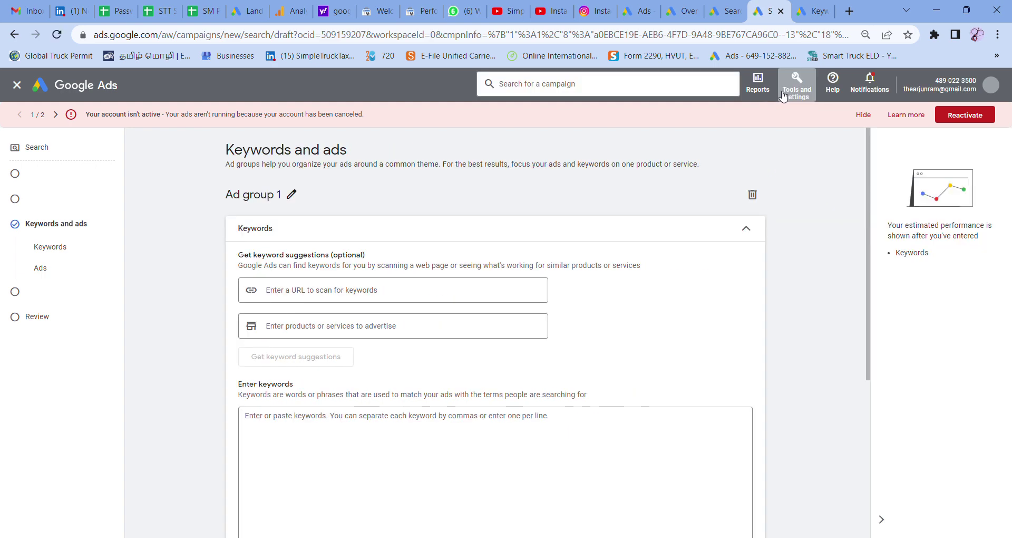
# Open Keyword Planner, attempting to save the campaign as a draft and discarding the changes on the page.
pyautogui.click(784, 95)
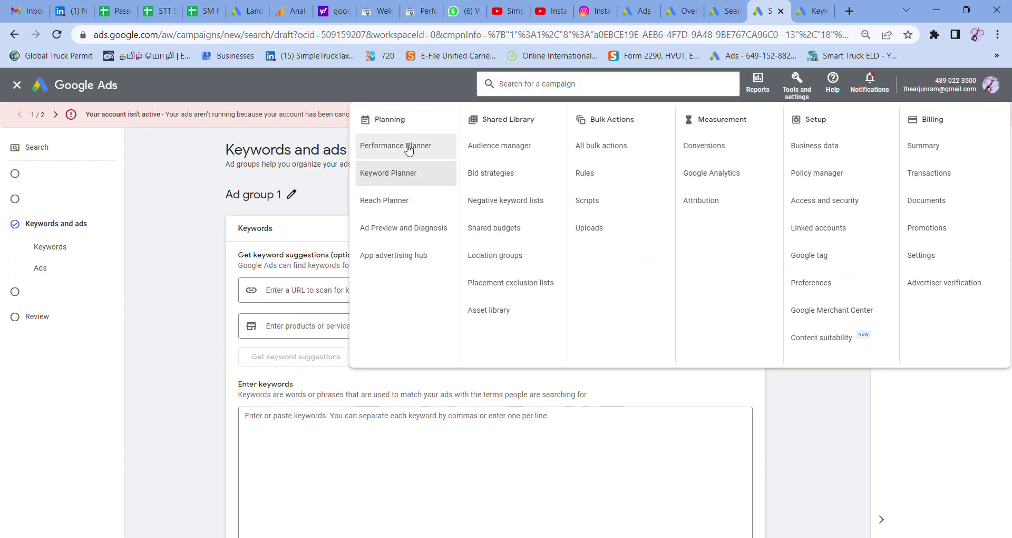
pyautogui.click(410, 178)
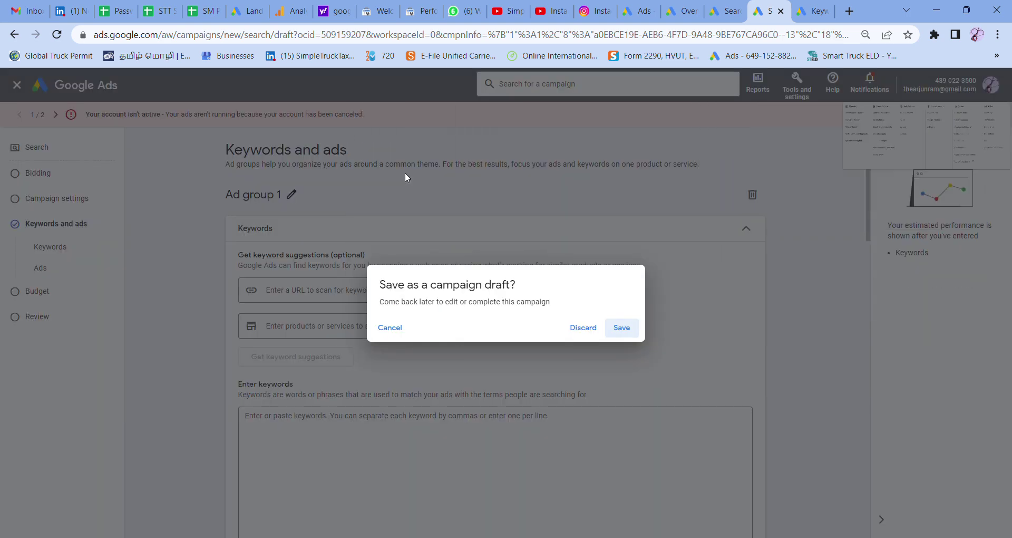
pyautogui.click(622, 328)
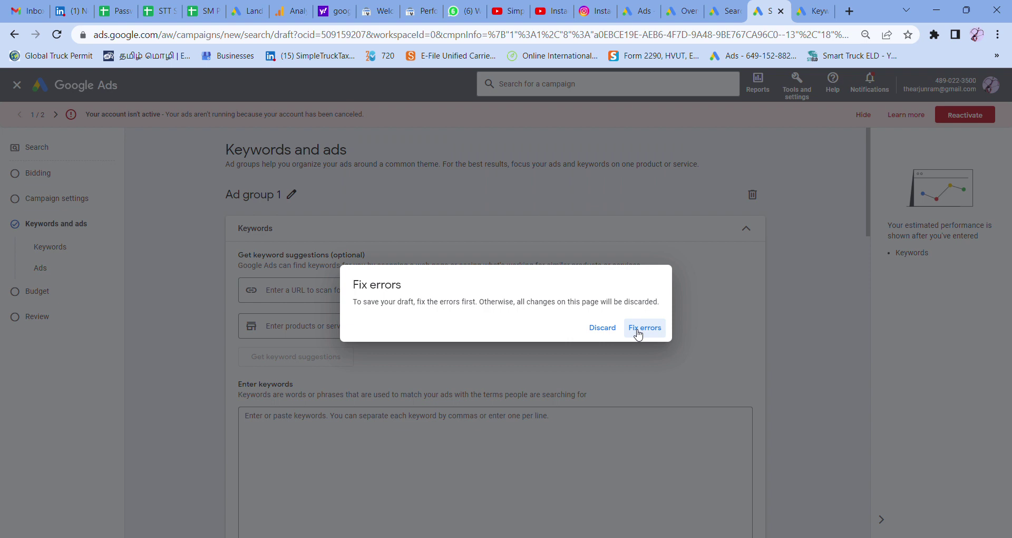
pyautogui.click(606, 332)
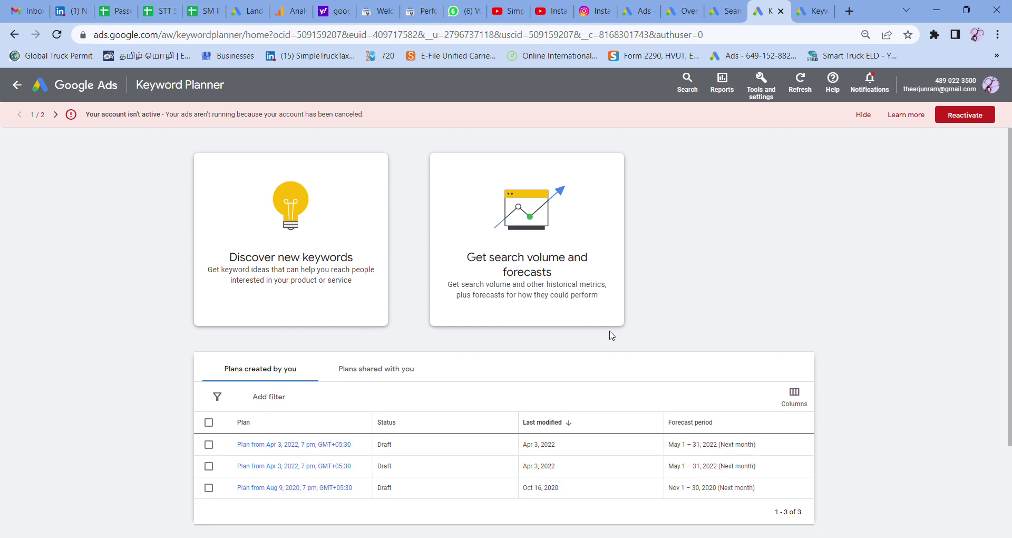
# Discover new keywords for "nata coaching chennai" and get the keyword ideas.
pyautogui.click(294, 264)
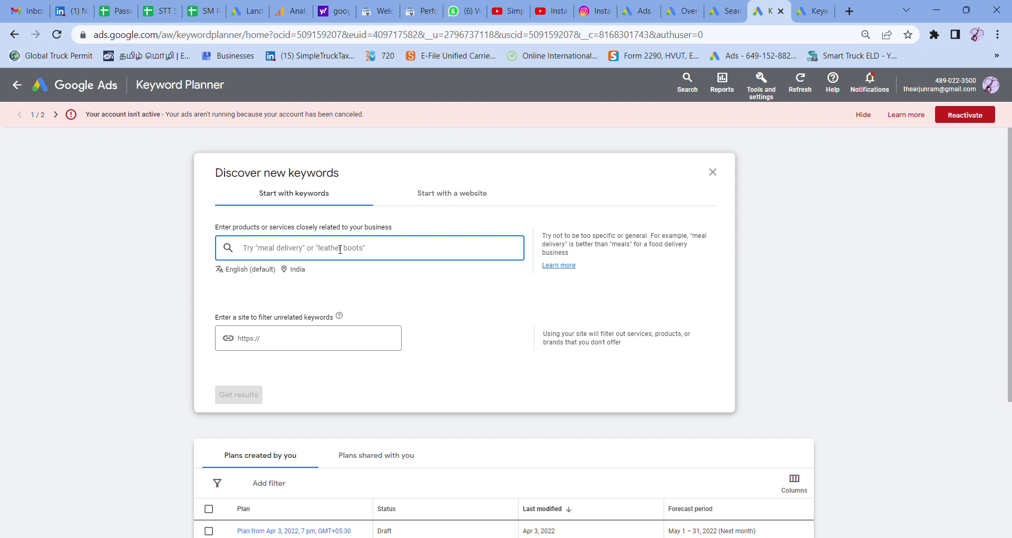
pyautogui.write('nata coaching ')
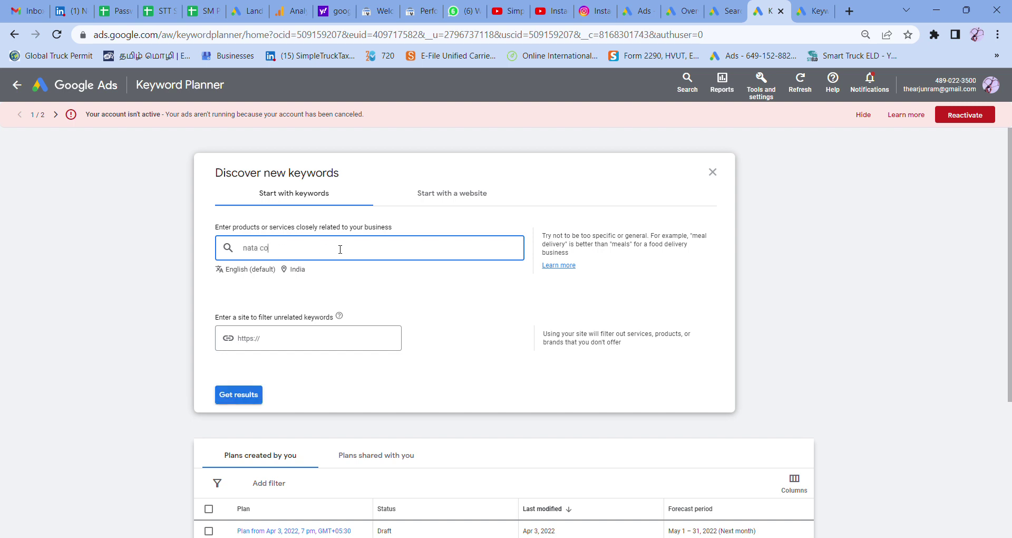
pyautogui.write('chennai')
pyautogui.click(239, 395)
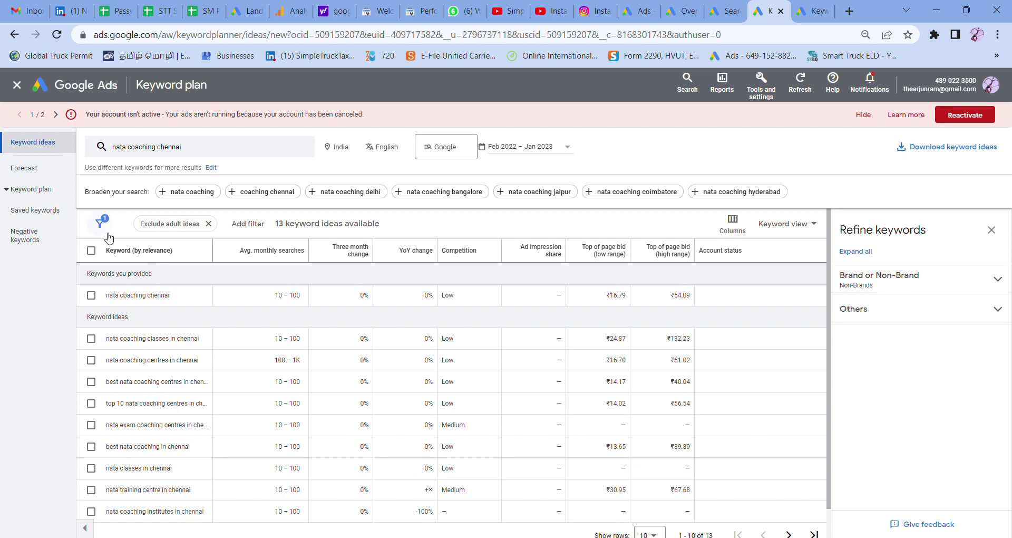
pyautogui.click(91, 250)
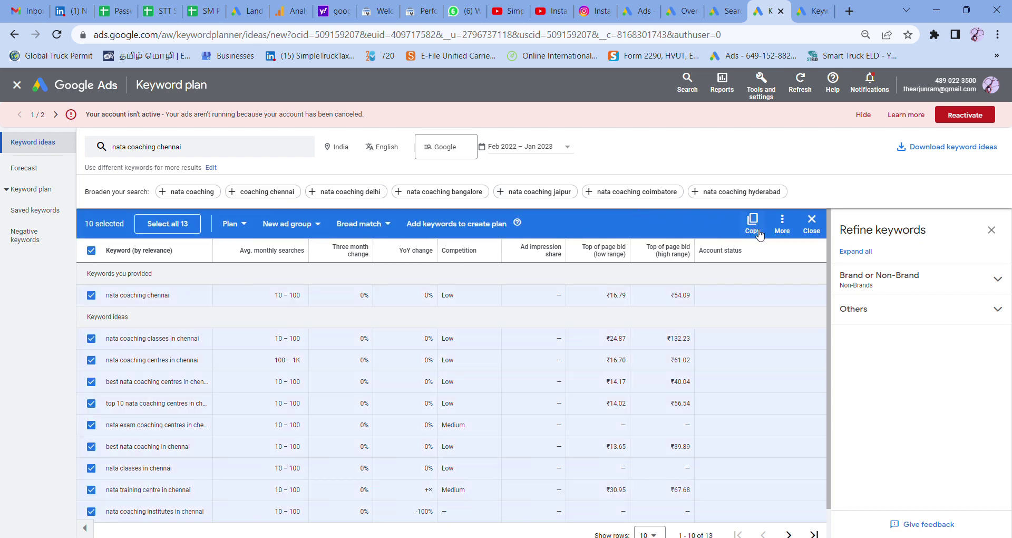
pyautogui.click(92, 251)
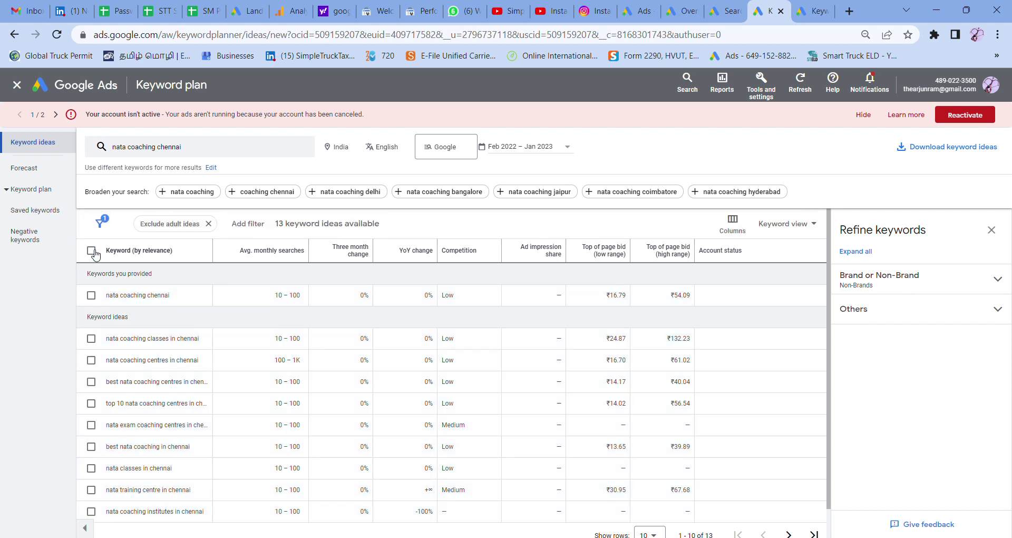
pyautogui.click(92, 252)
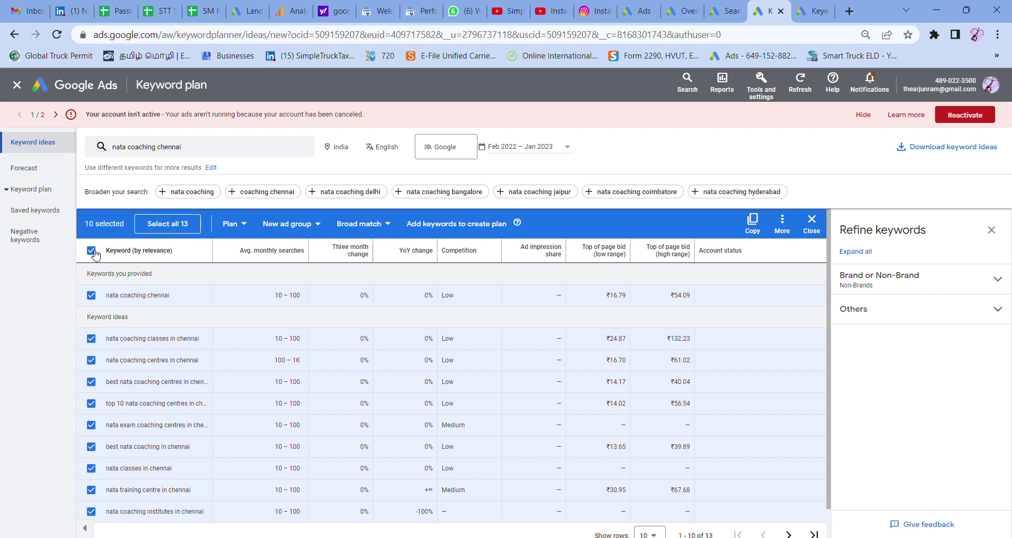
pyautogui.click(93, 252)
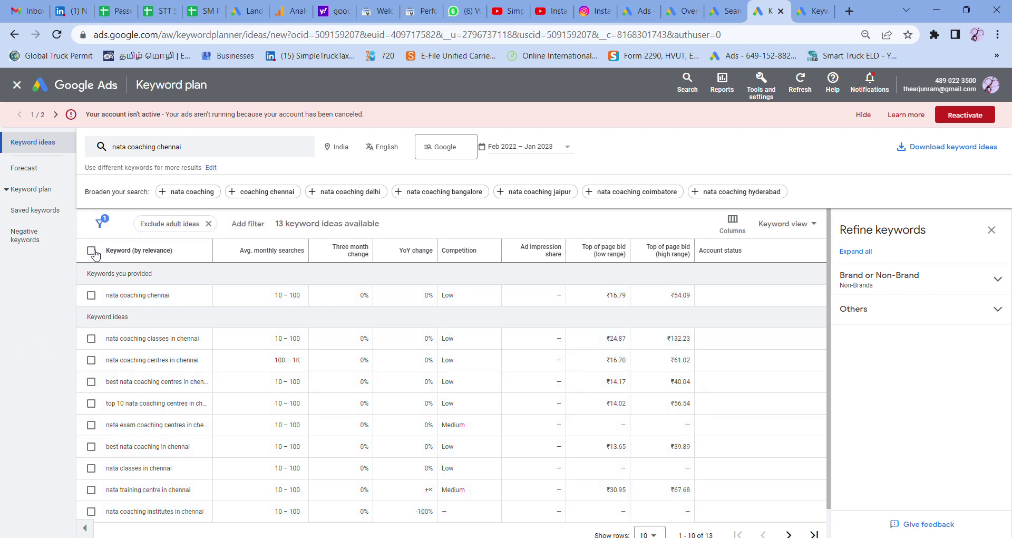
# Set the ideas "best nata coaching centres in chennai" and "nata coaching centres in chennai" to phrase match and copy both keywords.
pyautogui.click(93, 383)
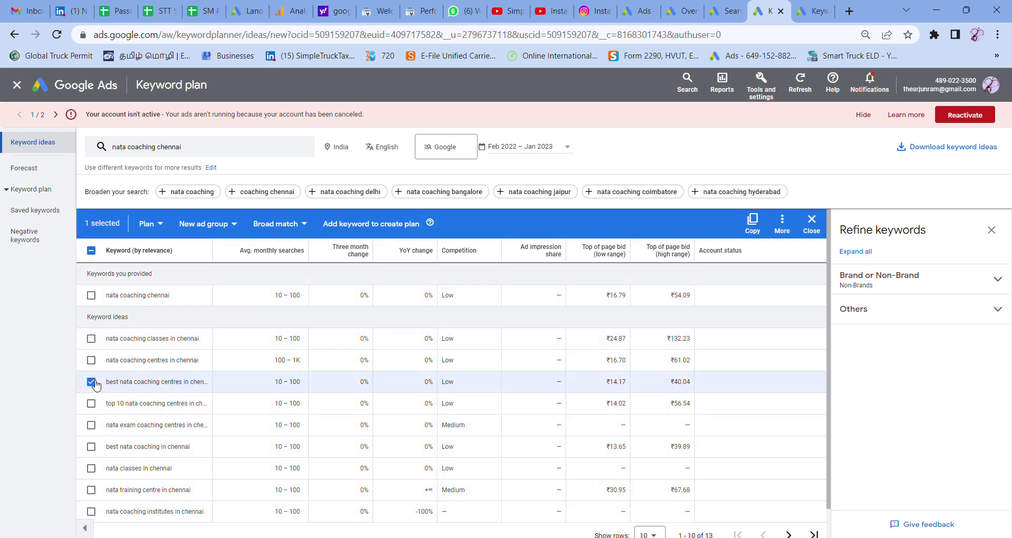
pyautogui.click(92, 360)
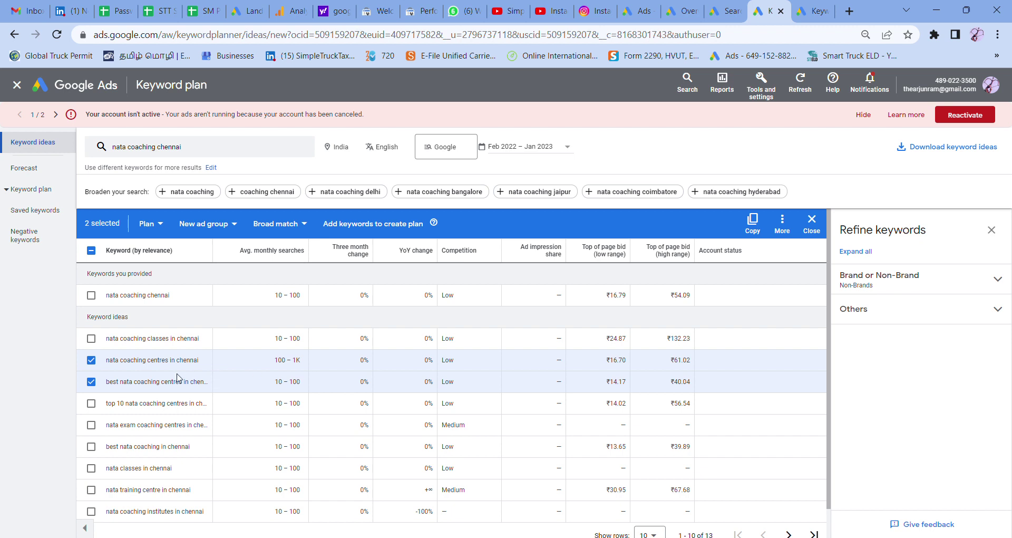
pyautogui.click(311, 228)
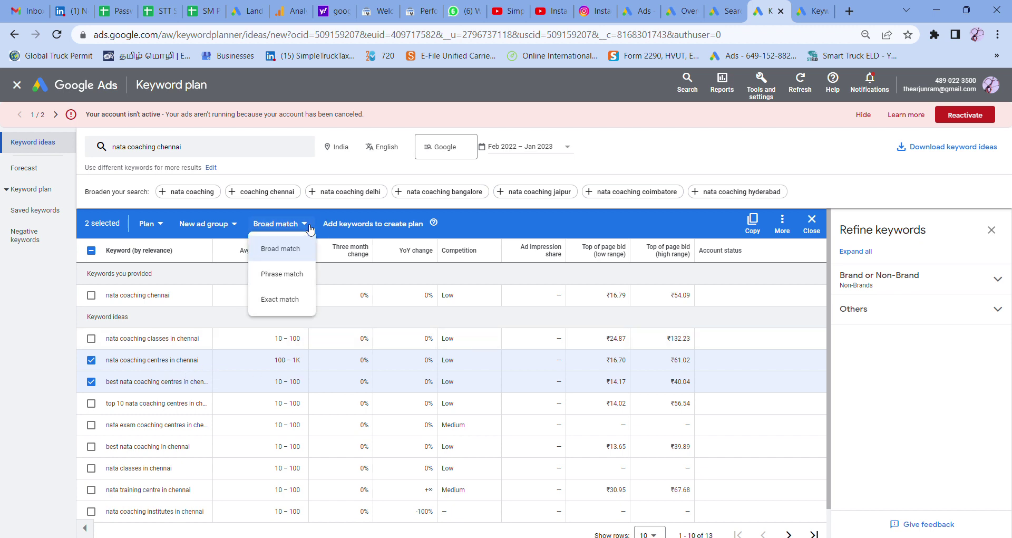
pyautogui.click(301, 275)
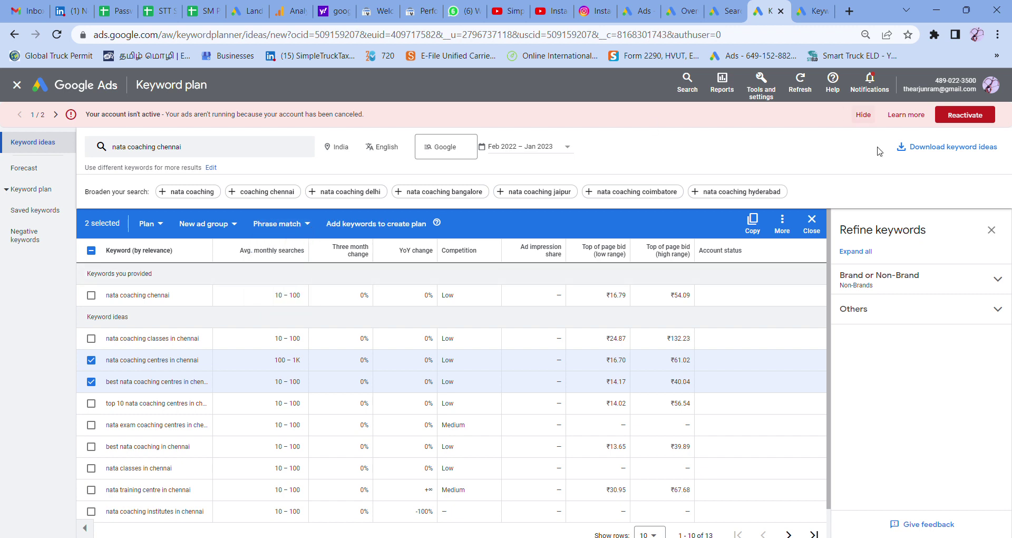
pyautogui.click(764, 221)
pyautogui.click(761, 222)
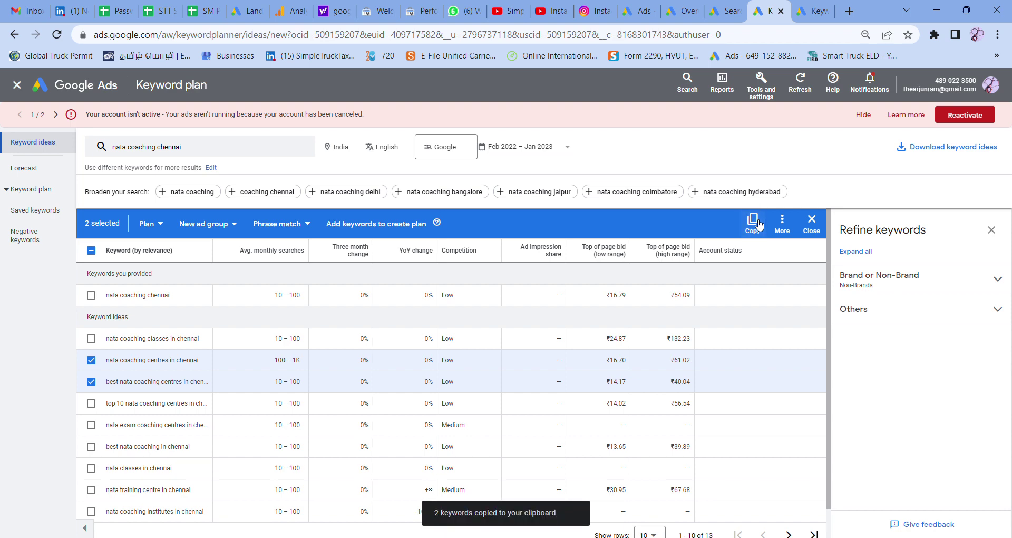
# Return to the new campaign draft and paste the two copied keywords into Ad group 1's keyword list.
pyautogui.click(722, 6)
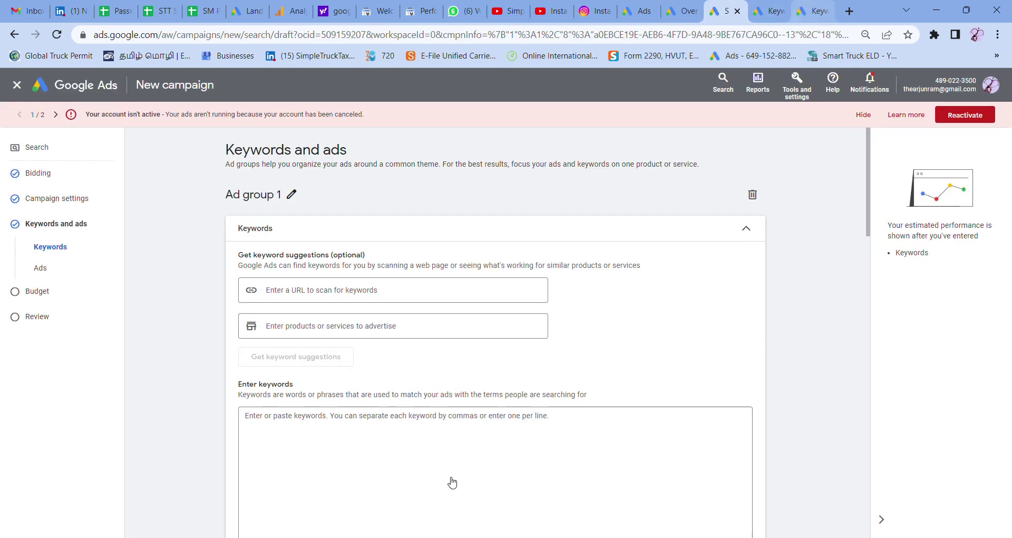
pyautogui.click(506, 448)
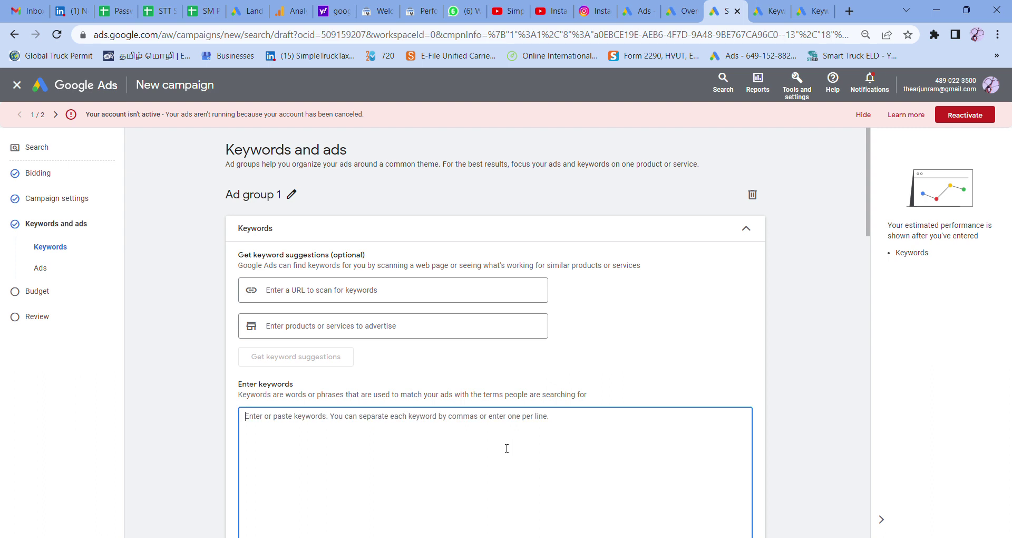
pyautogui.hotkey('ctrl', 'v')
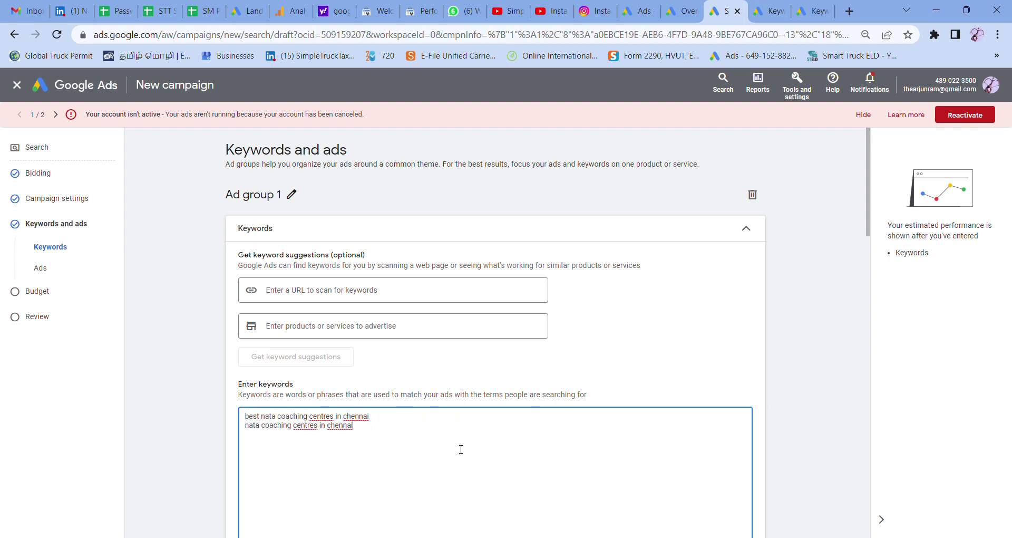
# Enclose each of the two keywords in double quotation marks to make them phrase match.
pyautogui.click(395, 416)
pyautogui.write('"')
pyautogui.press('Home')
pyautogui.write('"')
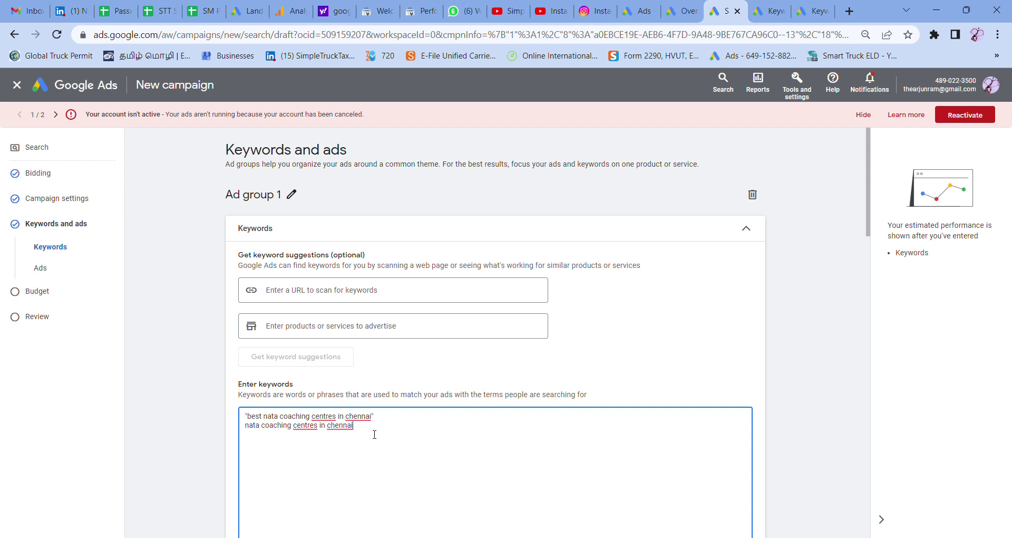
pyautogui.press('Home')
pyautogui.write('"')
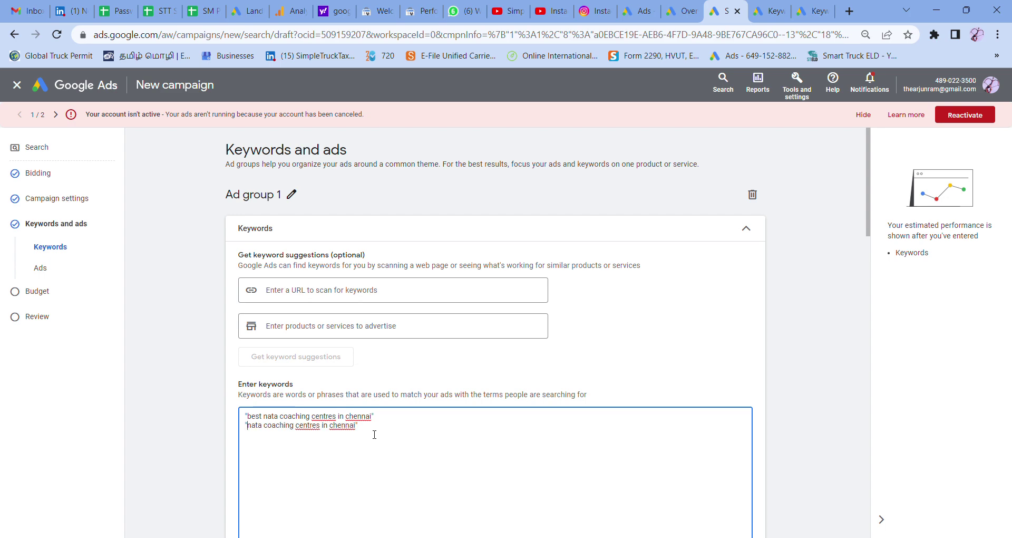
pyautogui.scroll(-7, 755, 341)
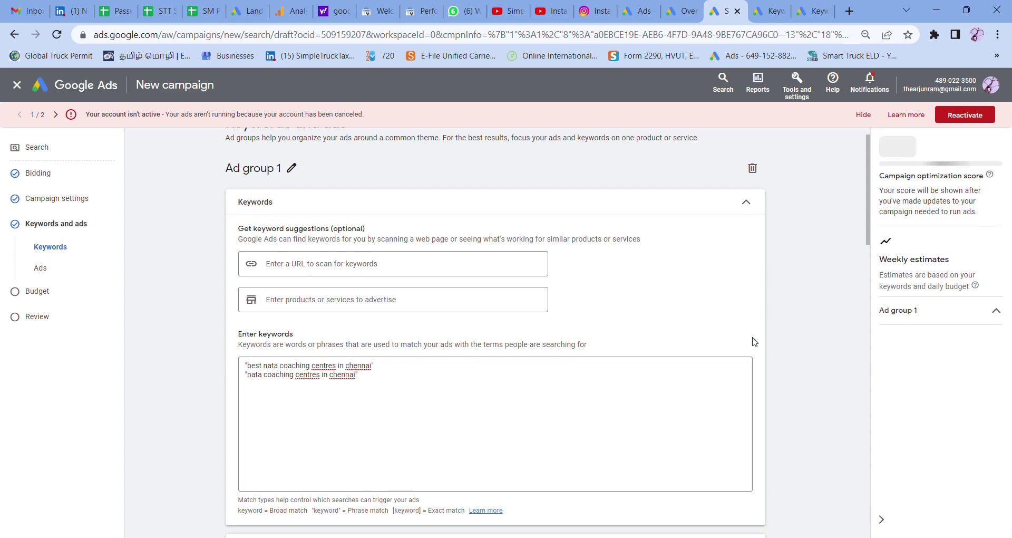
pyautogui.scroll(-1, 753, 341)
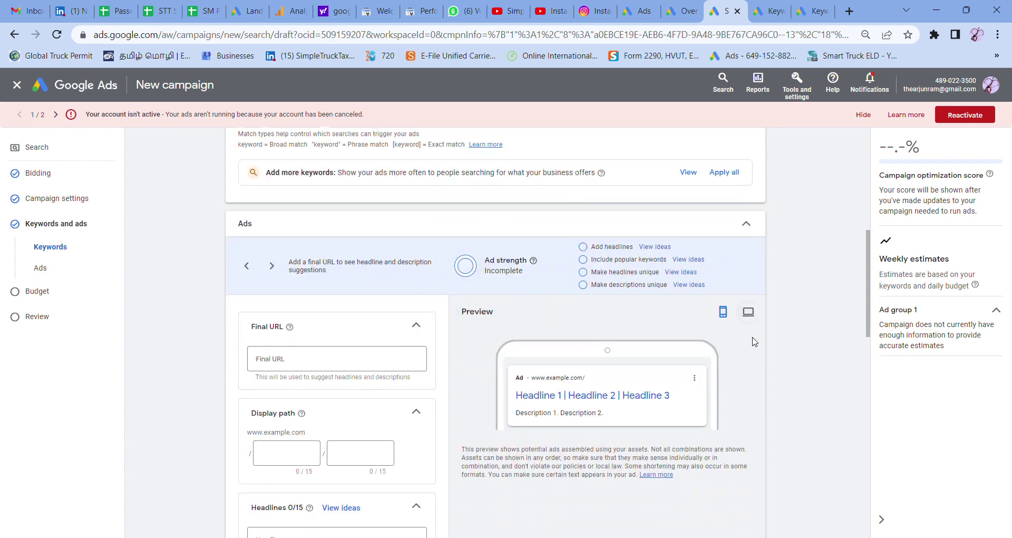
pyautogui.click(346, 362)
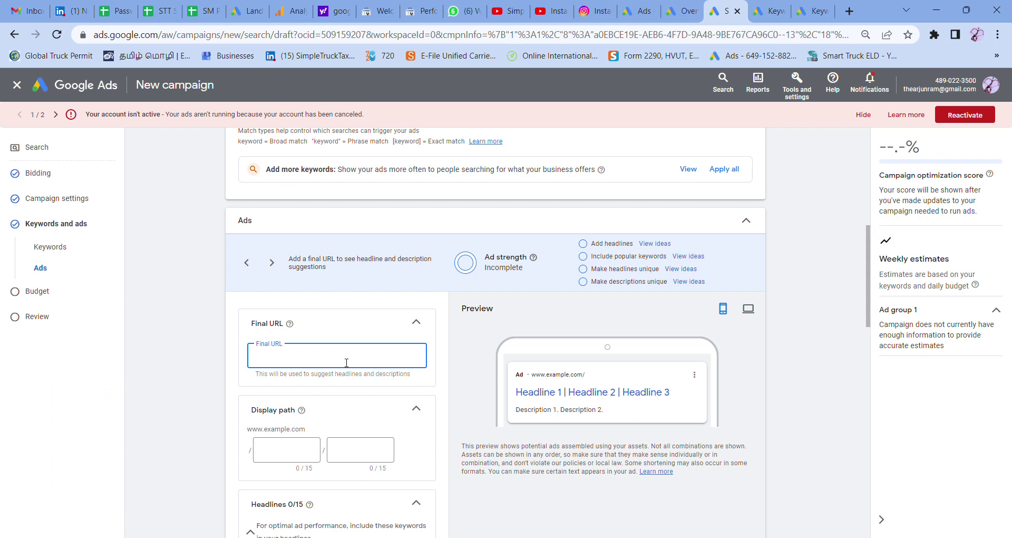
pyautogui.write('www.n')
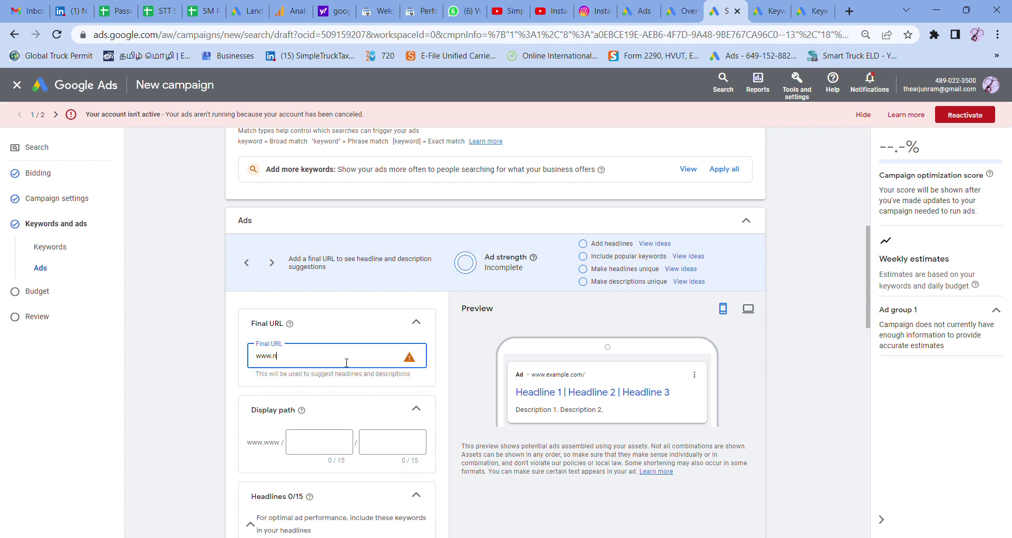
pyautogui.write('atacoachi')
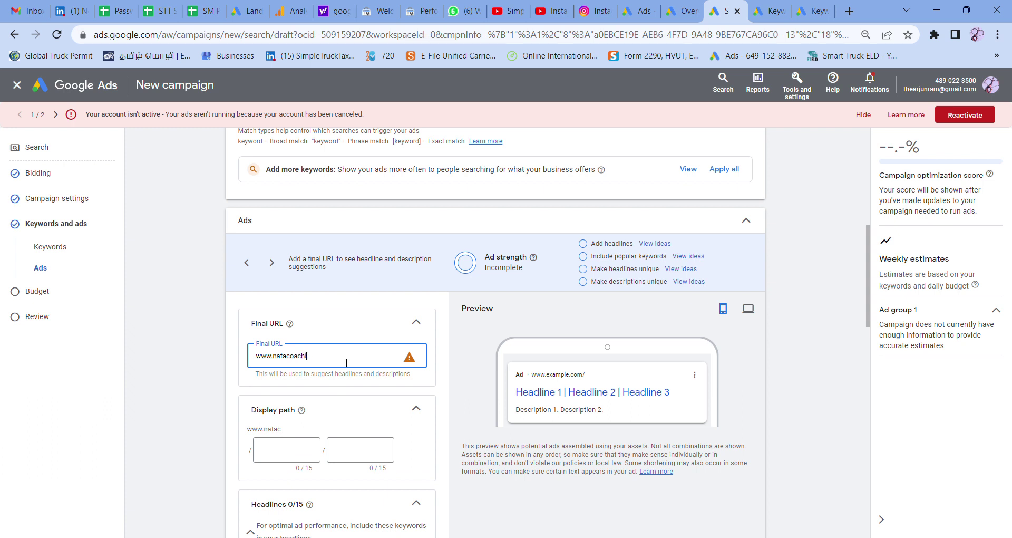
pyautogui.write('ngchenna')
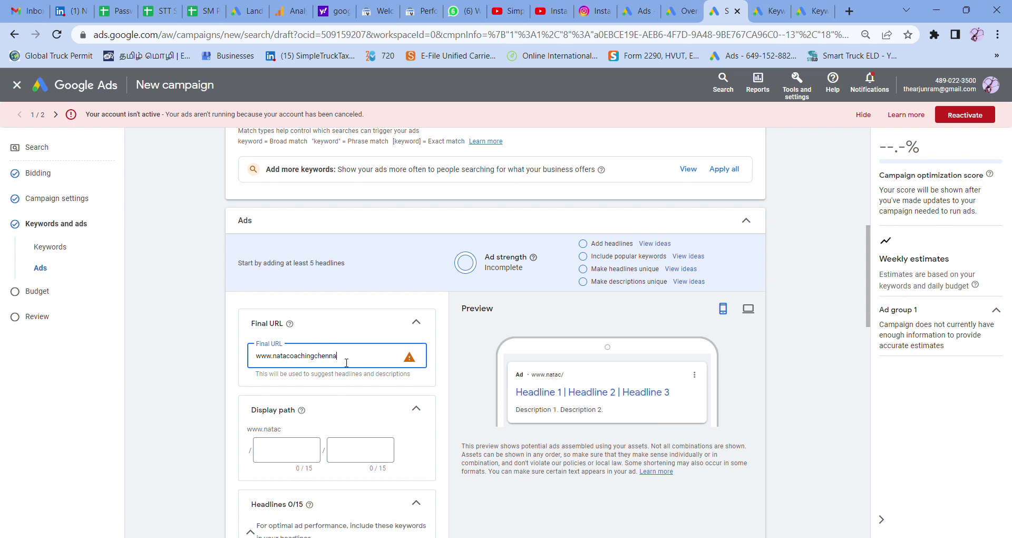
pyautogui.write('i,com')
pyautogui.click(449, 386)
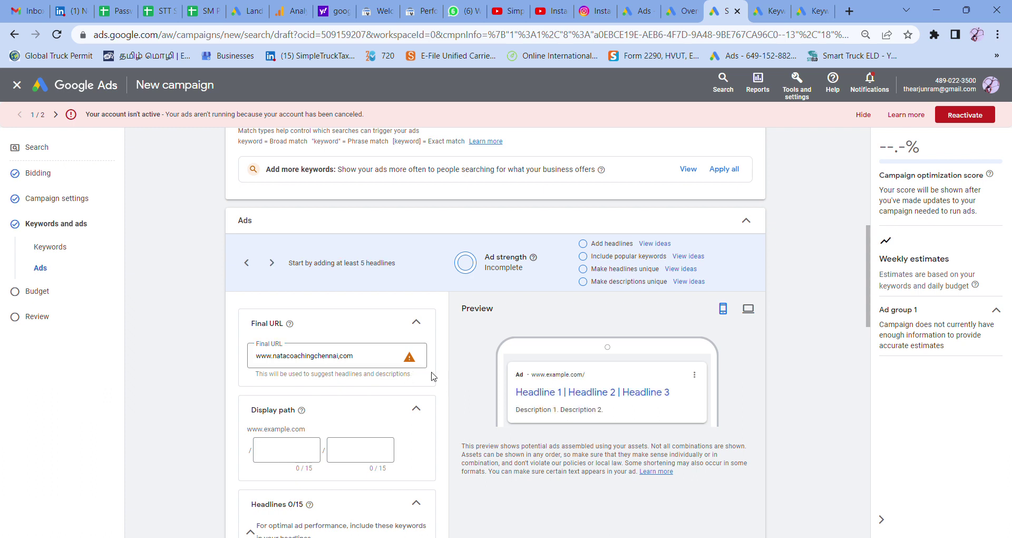
pyautogui.moveTo(414, 360)
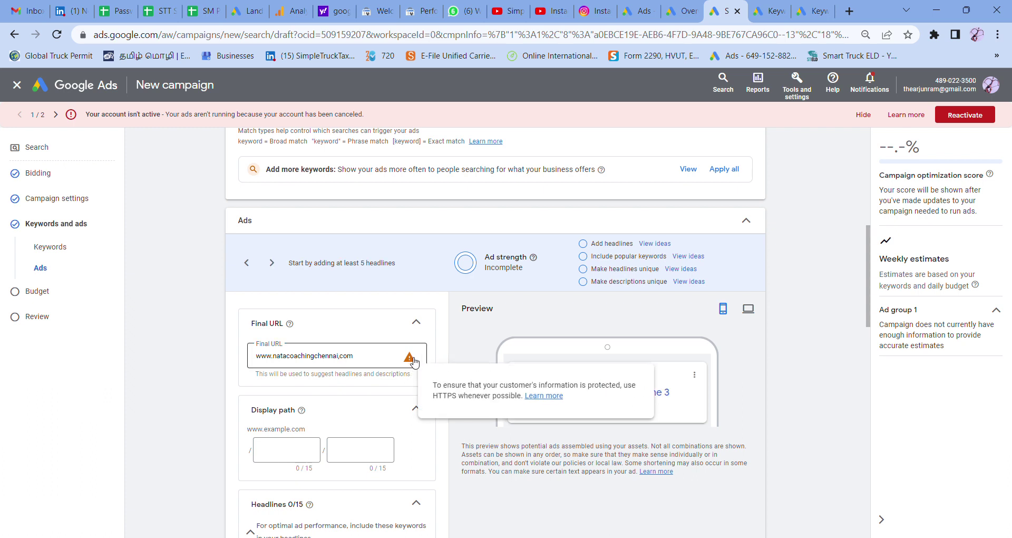
pyautogui.click(330, 360)
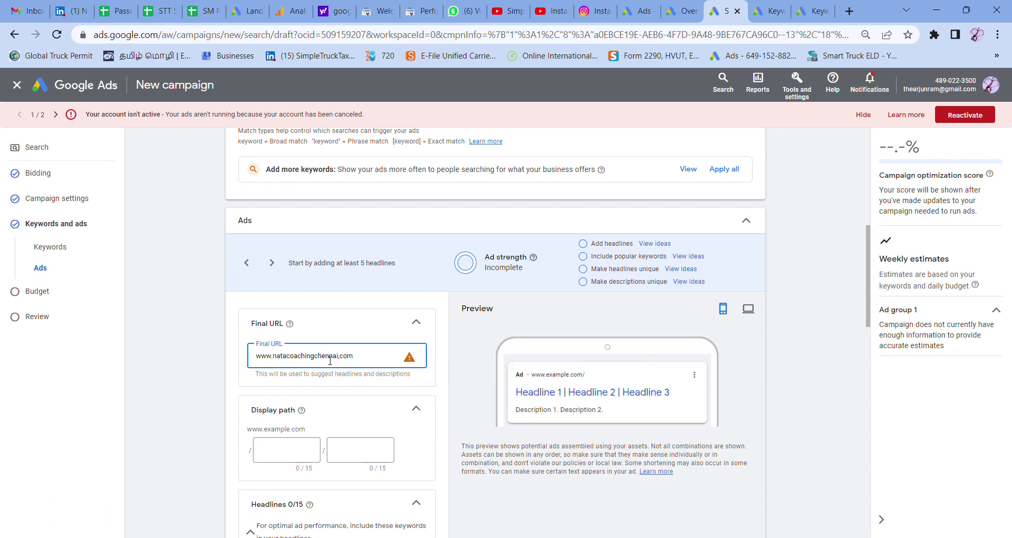
pyautogui.write('https://')
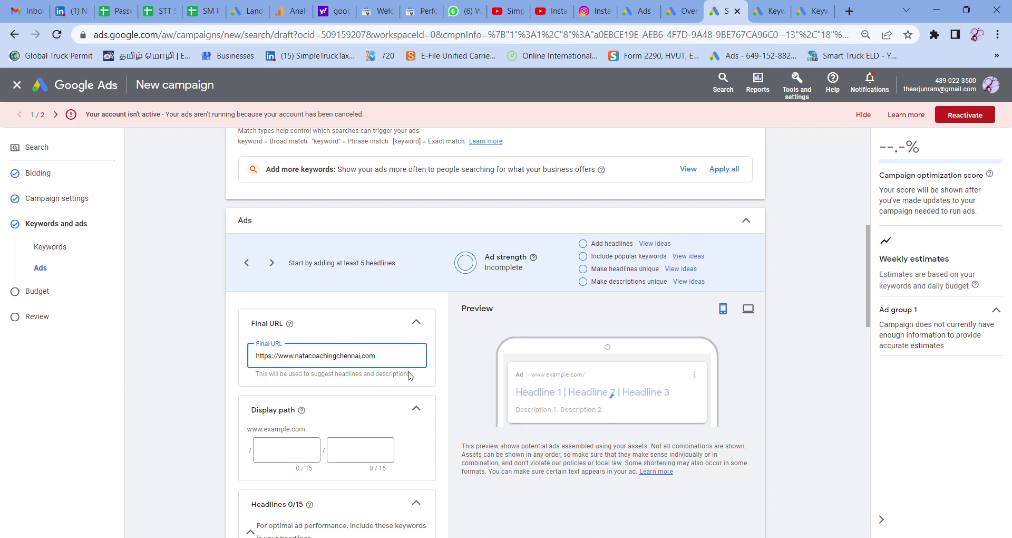
pyautogui.click(445, 396)
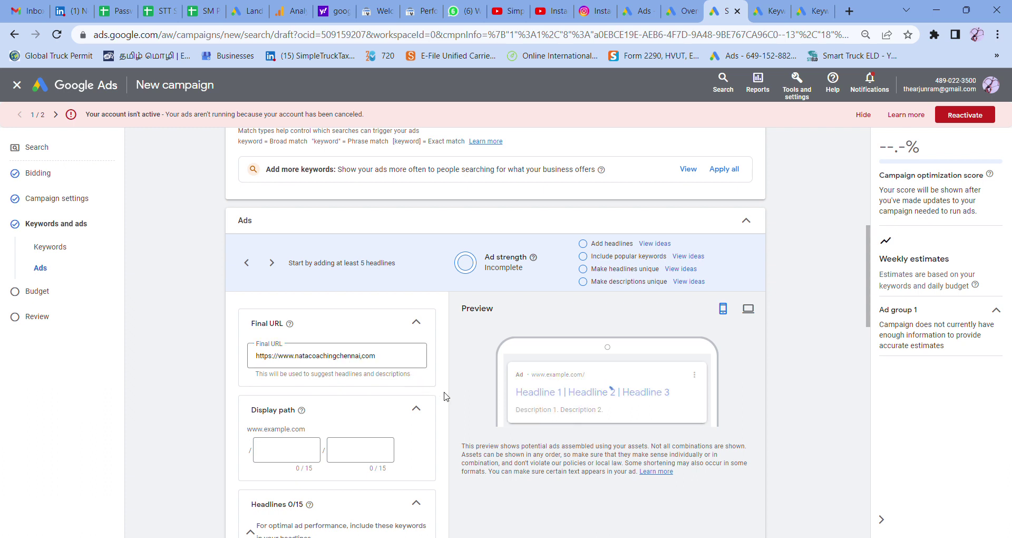
# Set the ad's display path to "nata" in the first part and "coachiing" in the second part.
pyautogui.scroll(-3, 445, 395)
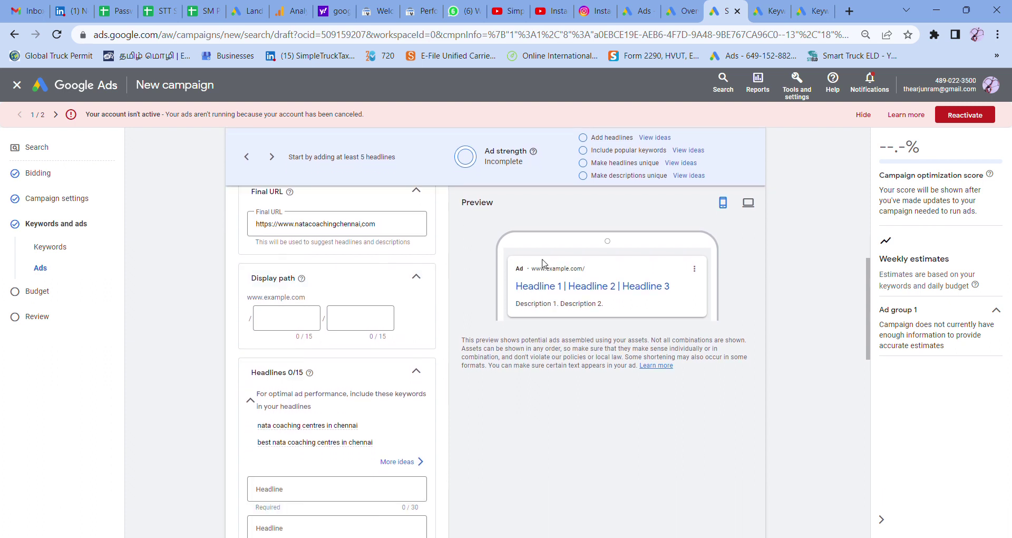
pyautogui.click(308, 323)
pyautogui.write('Nat')
pyautogui.press('BackSpace')
pyautogui.press('BackSpace')
pyautogui.write('nata')
pyautogui.click(378, 320)
pyautogui.write('doachi')
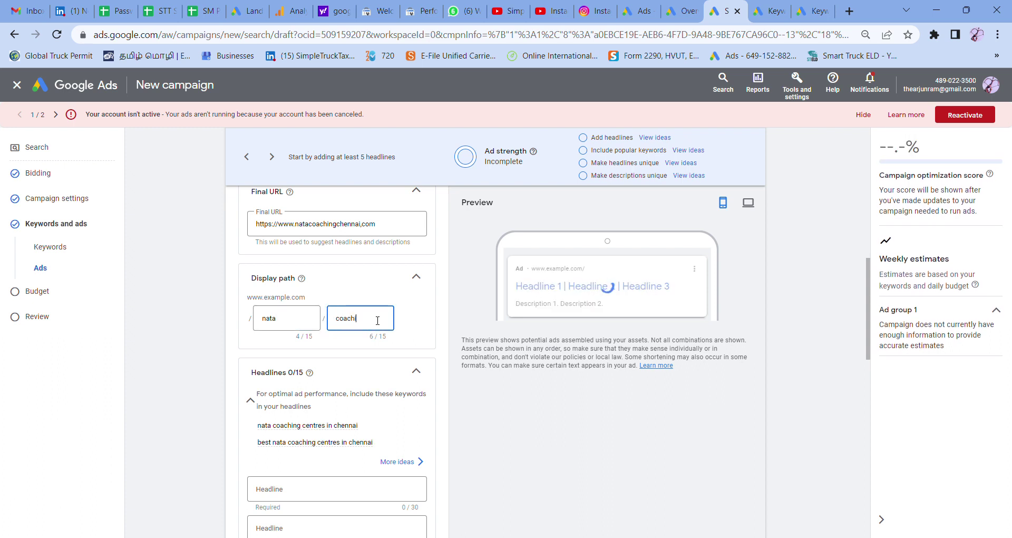
pyautogui.write('ing')
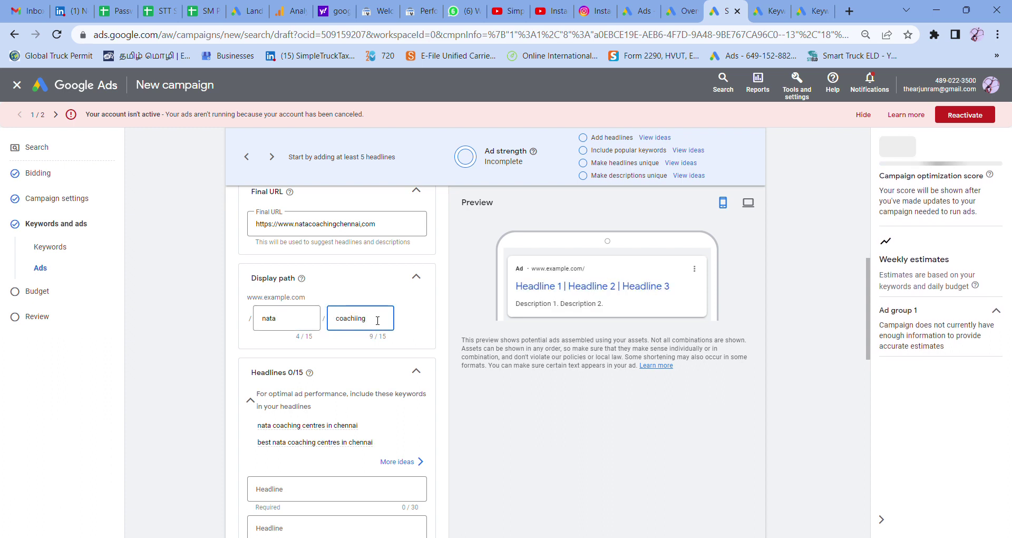
# Correct the second part of the ad's display path to "coaching".
pyautogui.press('BackSpace')
pyautogui.press('BackSpace')
pyautogui.press('BackSpace')
pyautogui.write('ng')
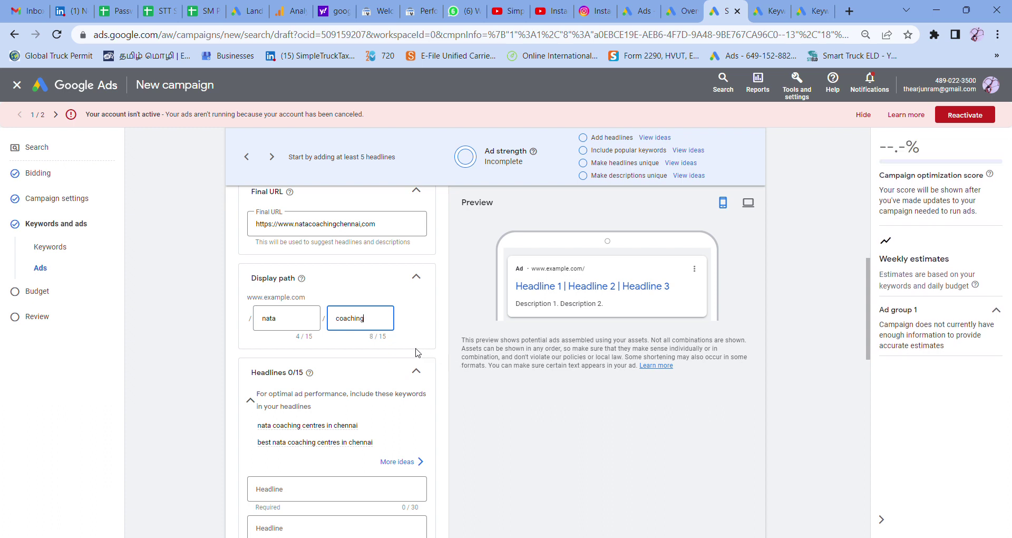
pyautogui.click(442, 421)
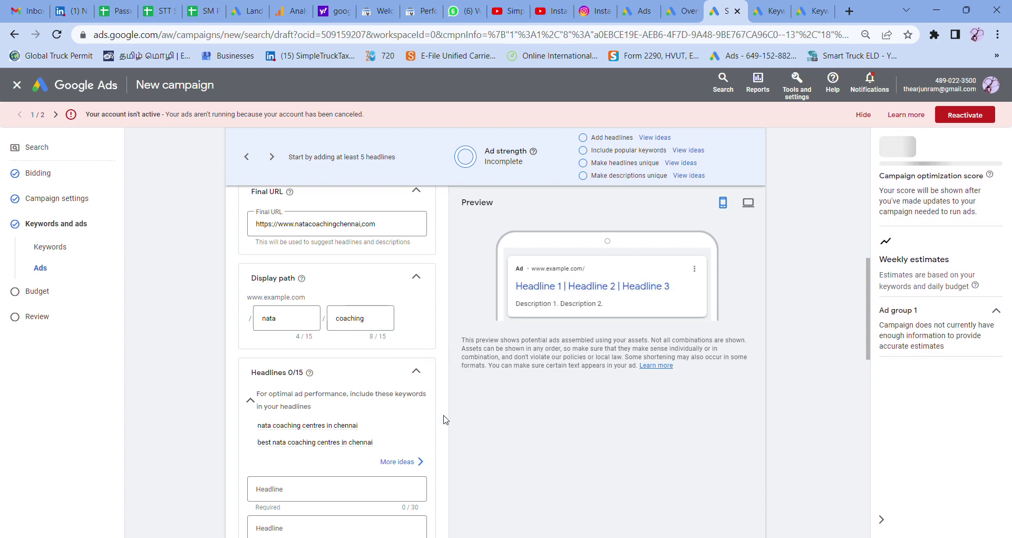
# Enter "NATA Coaching in Chennai" as the ad's first headline.
pyautogui.scroll(-1, 445, 419)
pyautogui.scroll(-3, 446, 420)
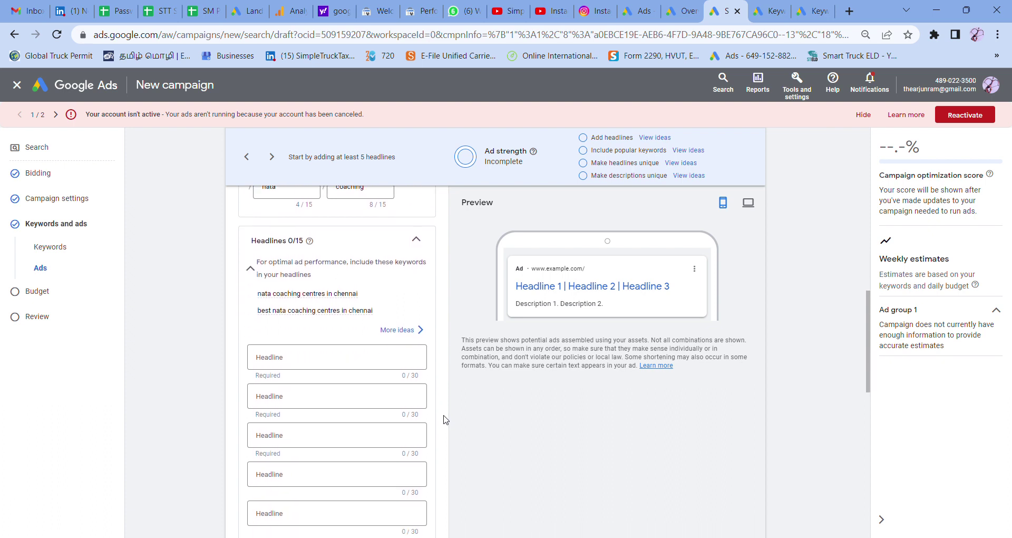
pyautogui.click(289, 309)
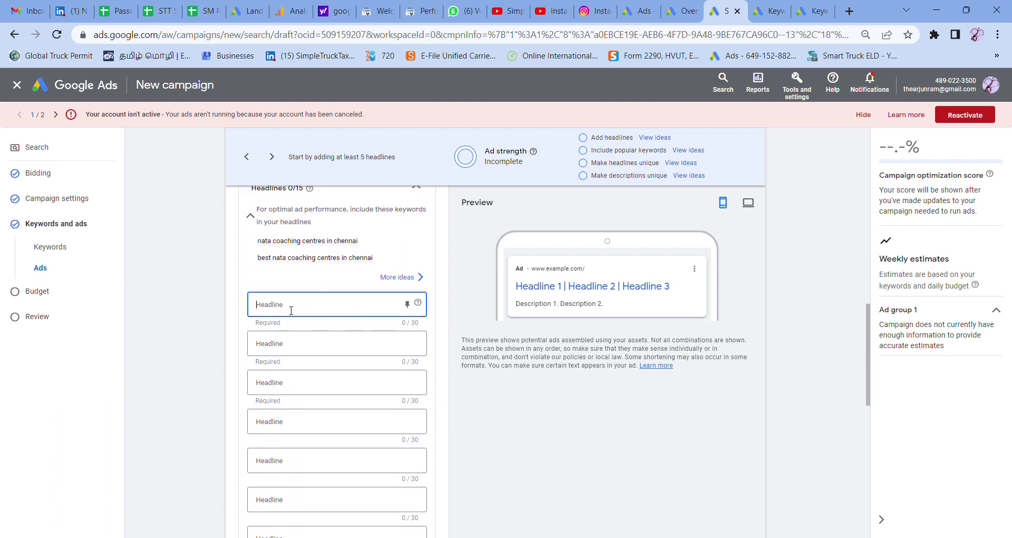
pyautogui.write('NATA')
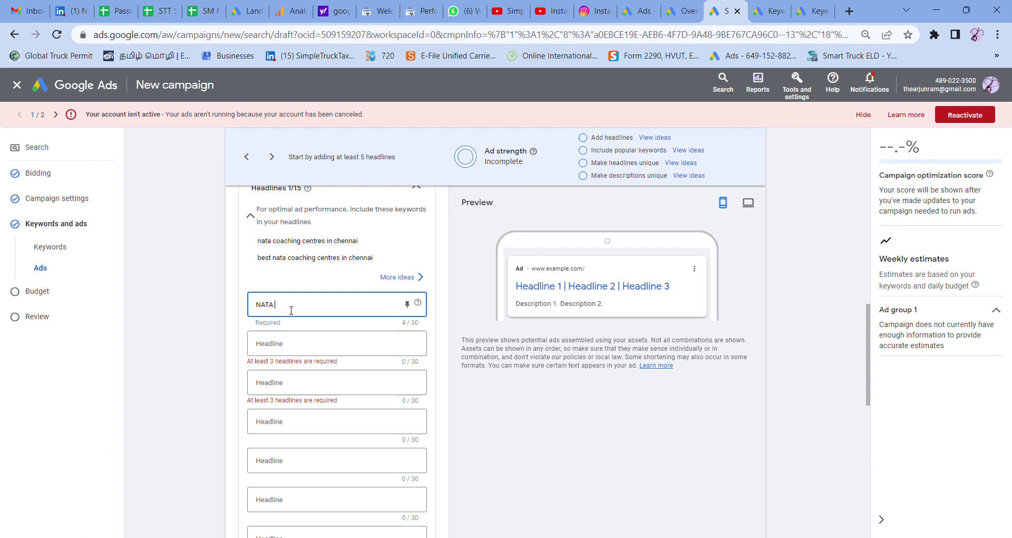
pyautogui.write(' Ci')
pyautogui.write('achin g')
pyautogui.press('BackSpace')
pyautogui.press('BackSpace')
pyautogui.write('g in')
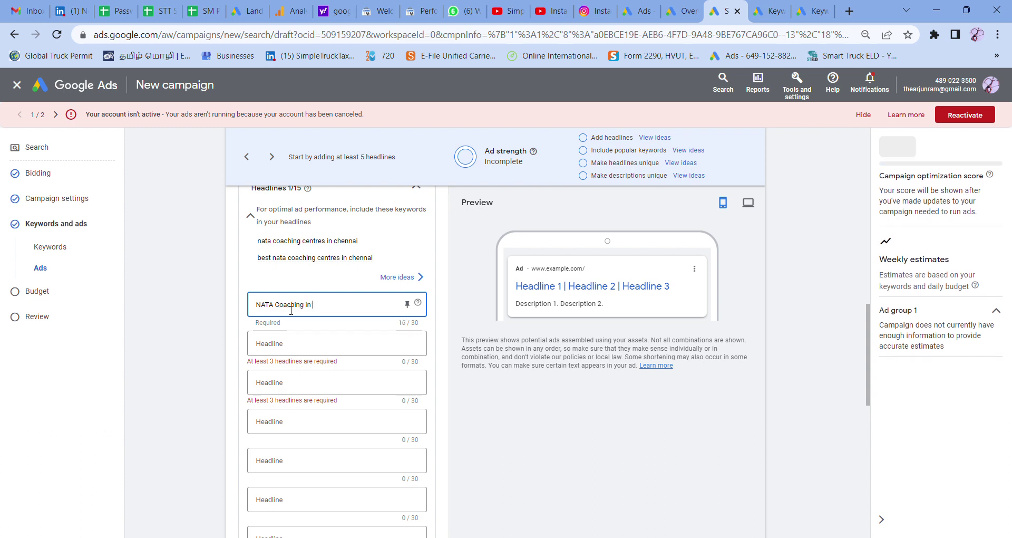
pyautogui.write(' Ch')
pyautogui.write('ennai')
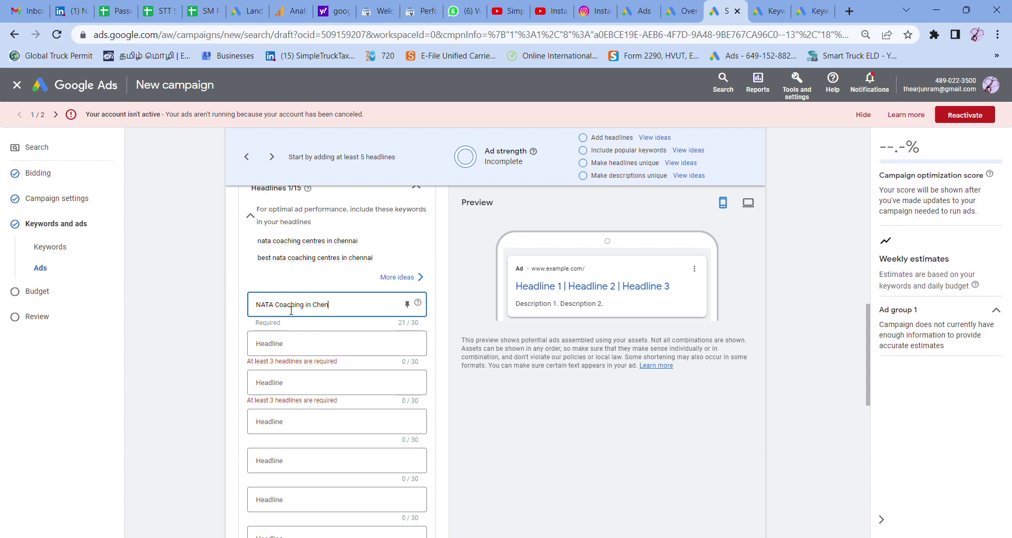
# Enter "Best NATA insitute in Chennai" as the ad's second headline.
pyautogui.click(296, 344)
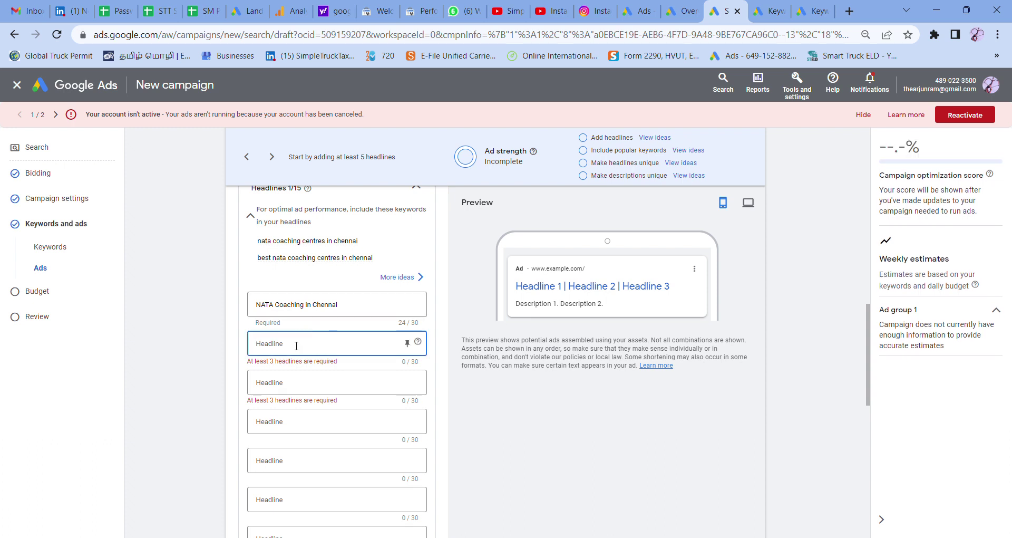
pyautogui.write('Best')
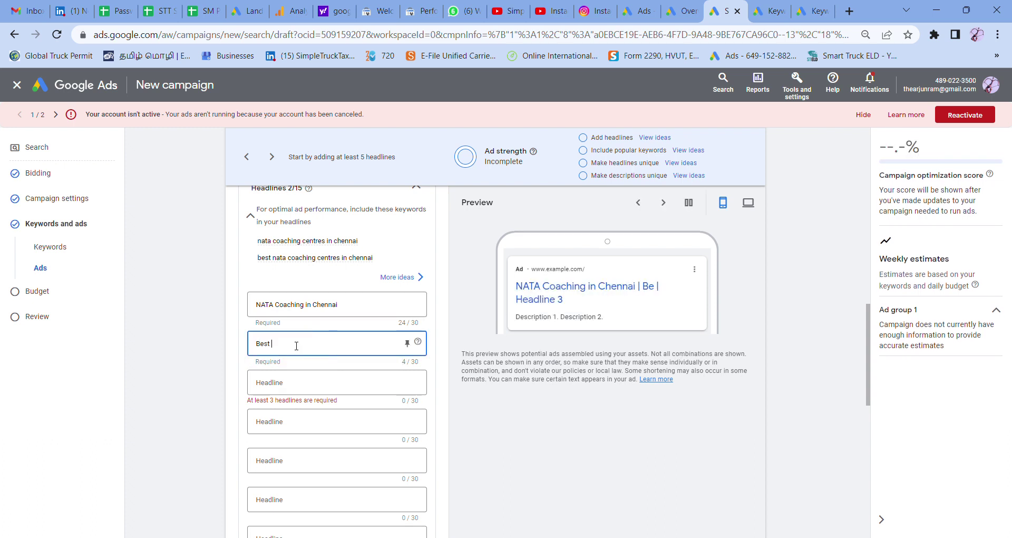
pyautogui.write(' NATA insitut')
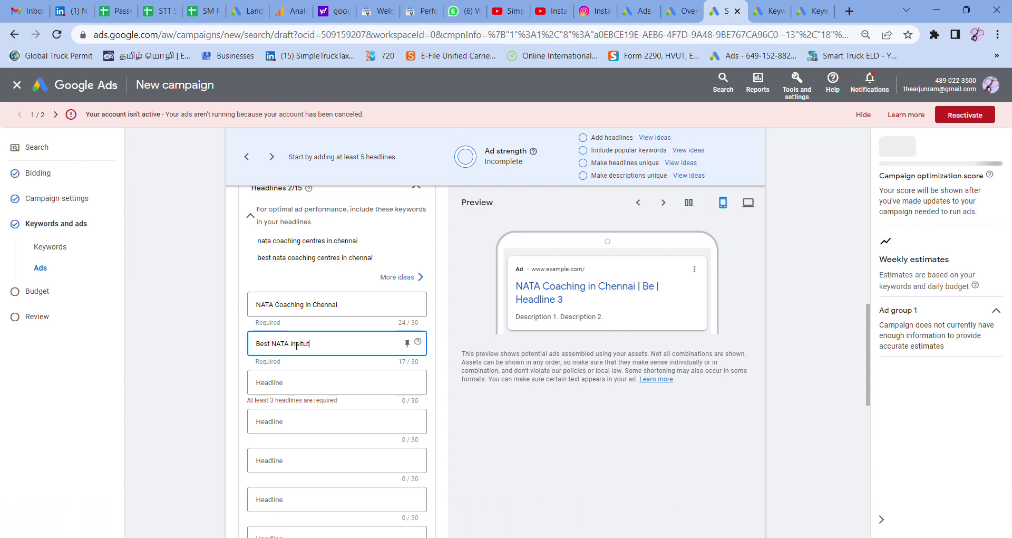
pyautogui.write('e in Chennai')
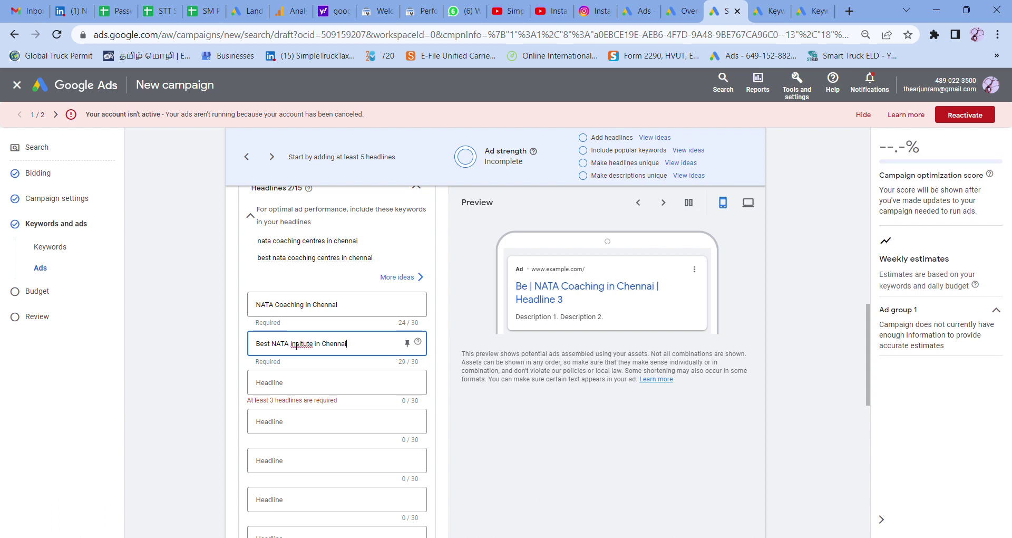
# Reword the end of the second headline so it reads "Best NATA insititue by IIT Professorts".
pyautogui.press('BackSpace')
pyautogui.press('BackSpace')
pyautogui.press('BackSpace')
pyautogui.press('BackSpace')
pyautogui.press('BackSpace')
pyautogui.press('BackSpace')
pyautogui.press('BackSpace')
pyautogui.press('BackSpace')
pyautogui.press('BackSpace')
pyautogui.press('BackSpace')
pyautogui.press('BackSpace')
pyautogui.press('BackSpace')
pyautogui.press('BackSpace')
pyautogui.press('BackSpace')
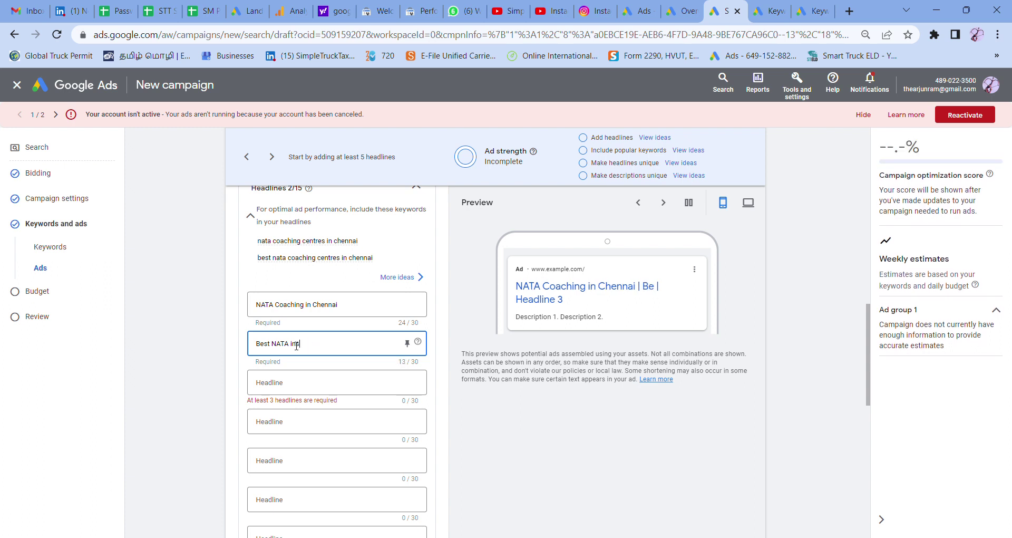
pyautogui.write('itue by II')
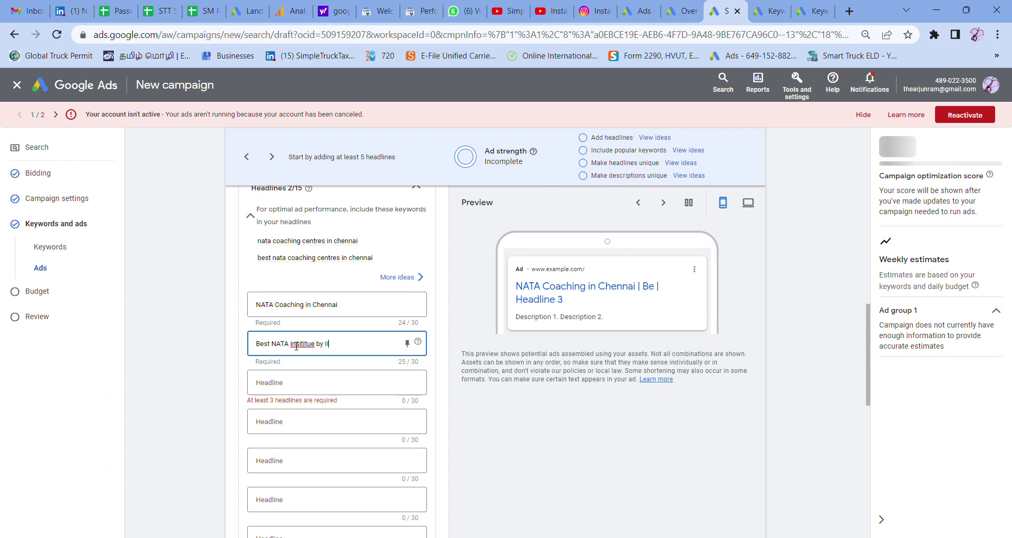
pyautogui.write('T Profess')
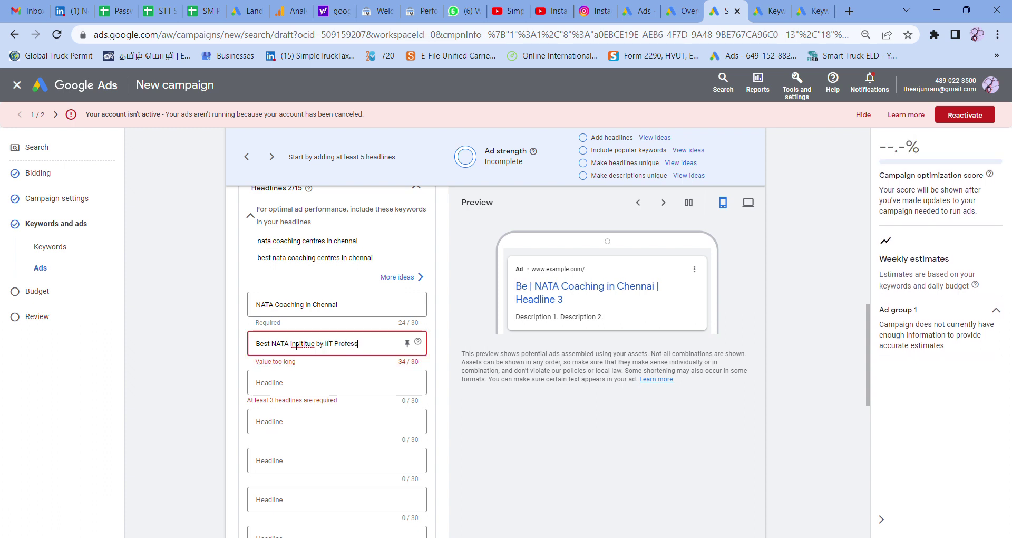
pyautogui.write('orts')
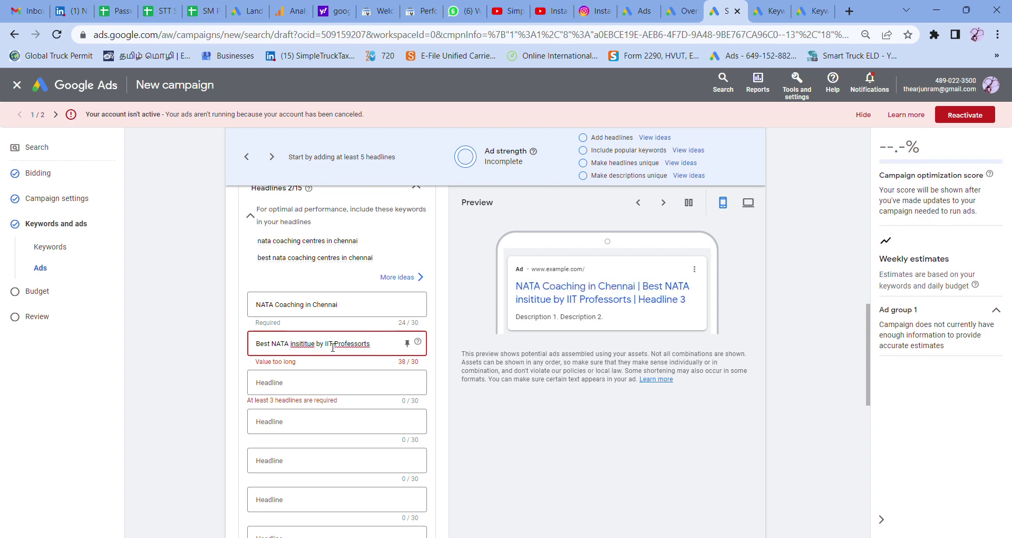
# Shorten and correct the second headline to "Thought by IIT Professors".
pyautogui.hotkey('shift', 'Home')
pyautogui.press('BackSpace')
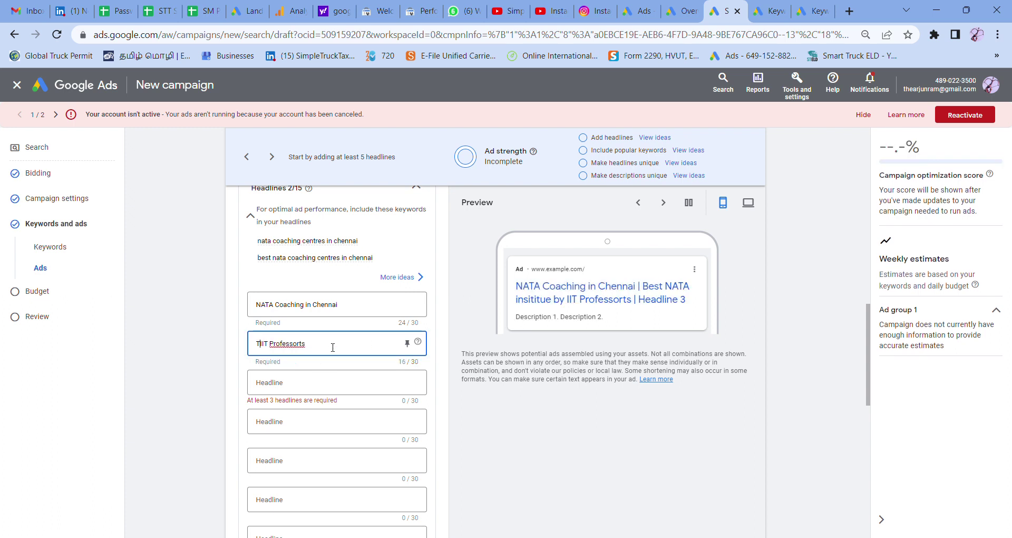
pyautogui.write('Thought')
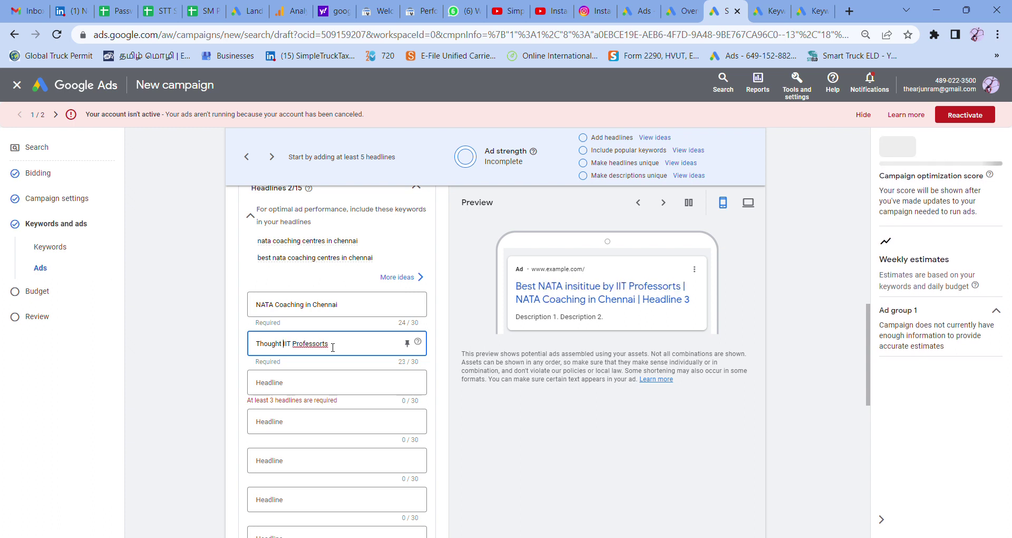
pyautogui.doubleClick(323, 346)
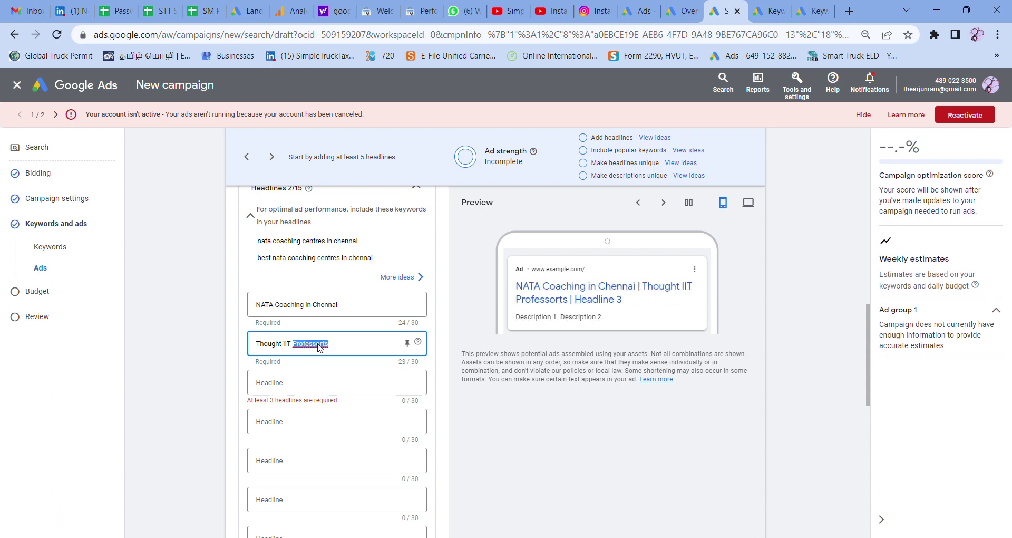
pyautogui.write('Professors')
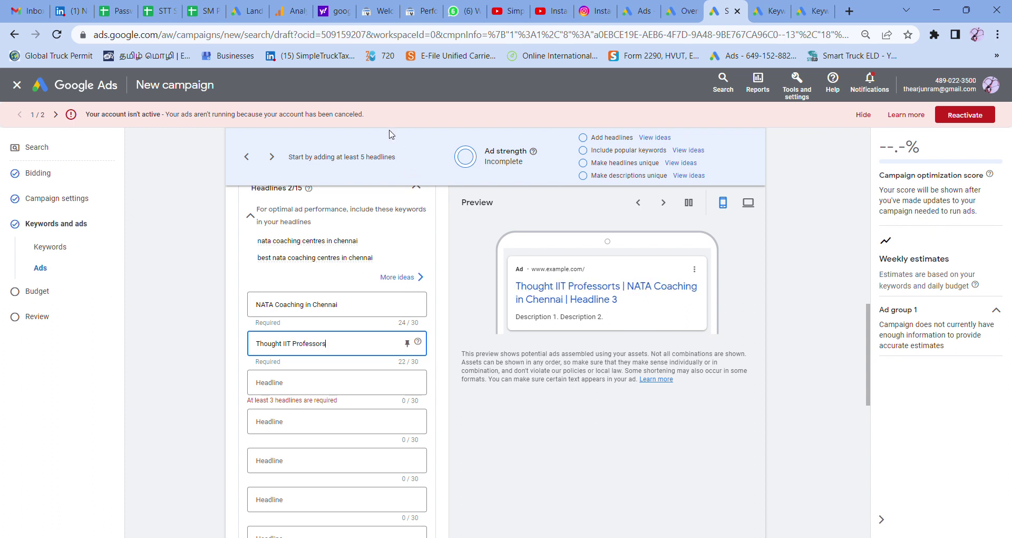
pyautogui.click(308, 391)
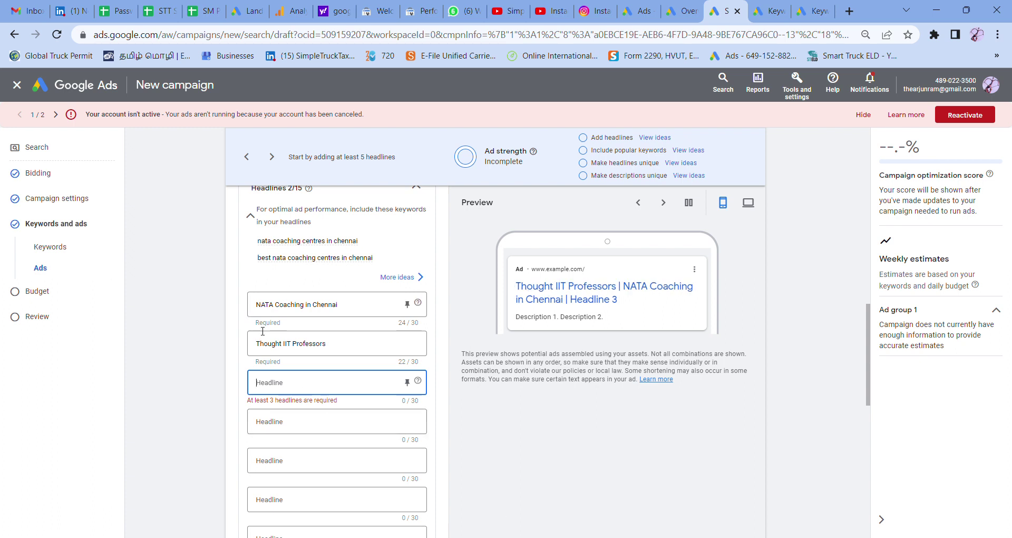
pyautogui.click(288, 348)
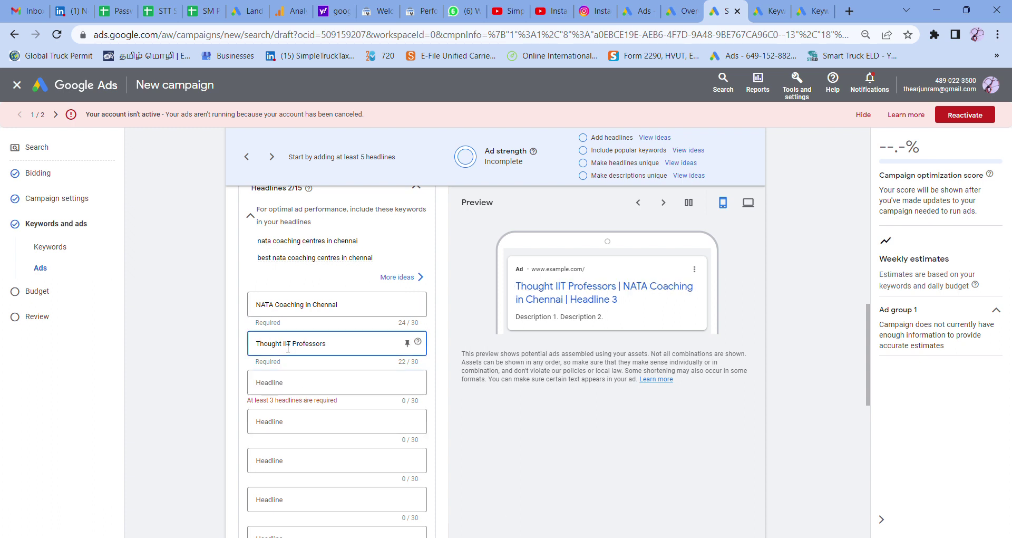
pyautogui.write('by')
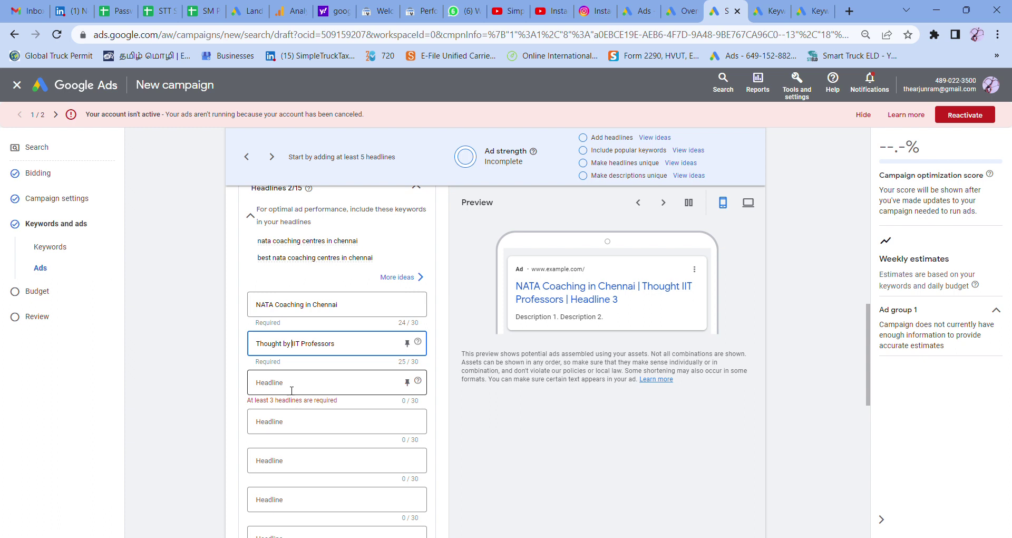
# Enter "Coaching since 2009" as the ad's third headline.
pyautogui.click(292, 390)
pyautogui.write('Coac')
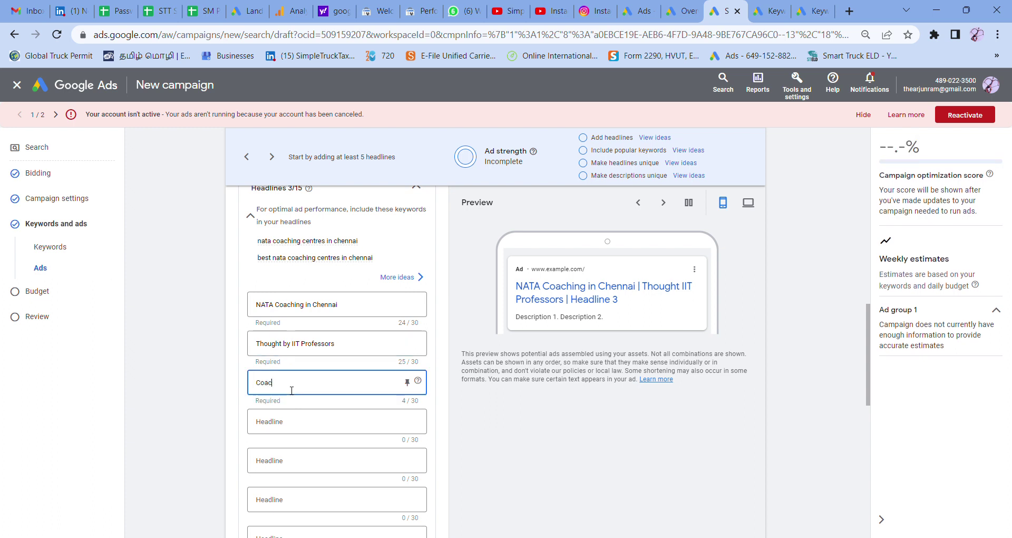
pyautogui.write('hing since 2009')
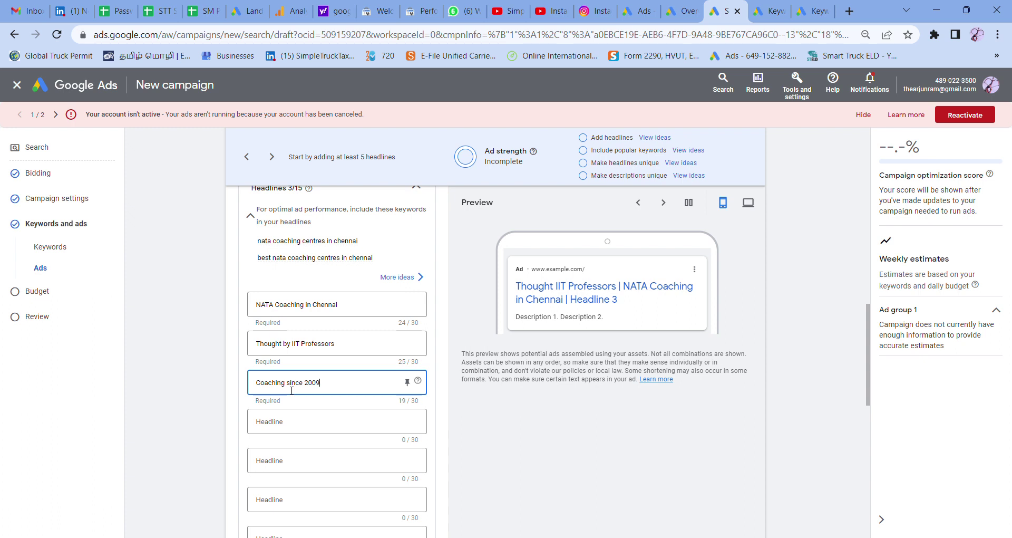
pyautogui.click(198, 421)
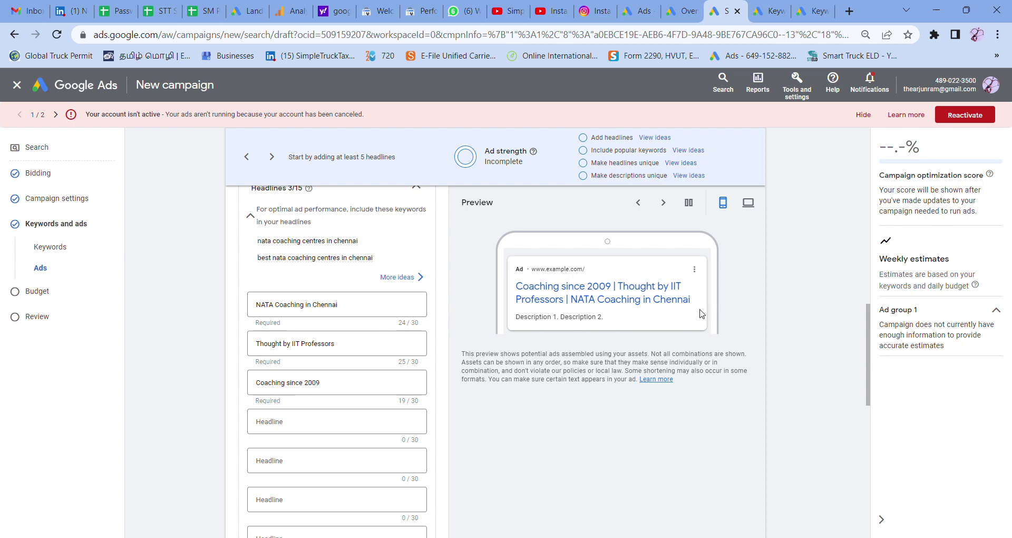
# Begin the ad's first description with "10,000+ Happy Students".
pyautogui.moveTo(869, 339); pyautogui.dragTo(874, 403)
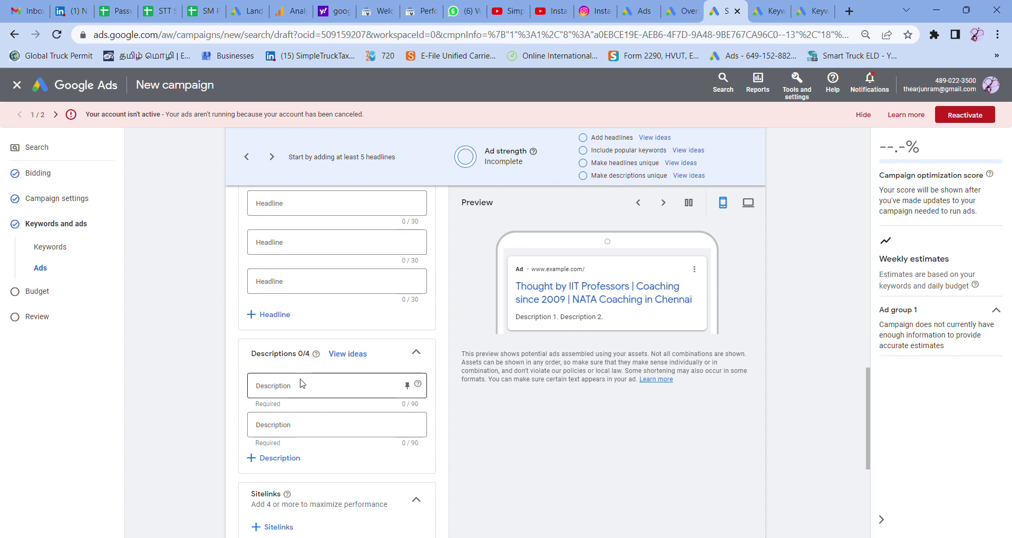
pyautogui.click(305, 390)
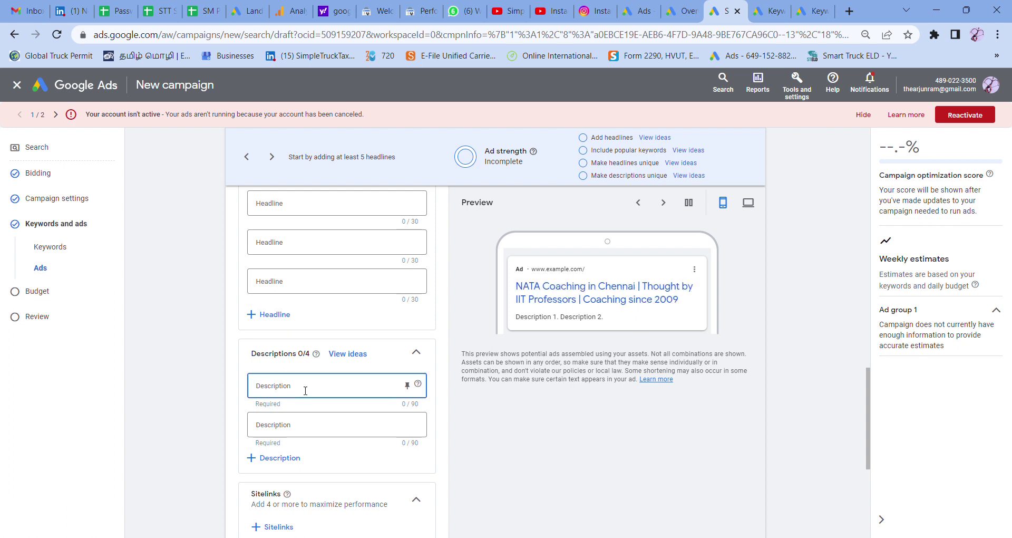
pyautogui.write('1')
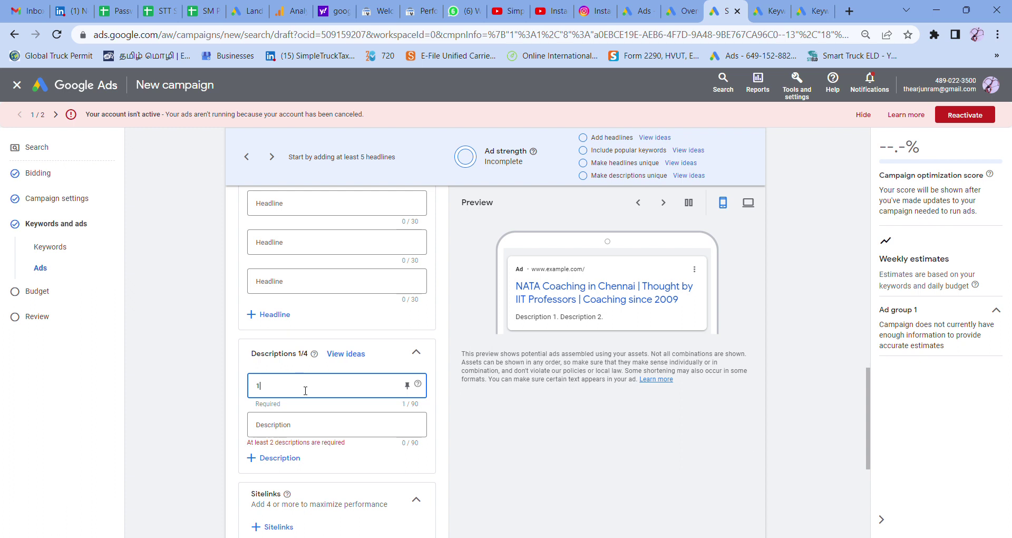
pyautogui.write('00')
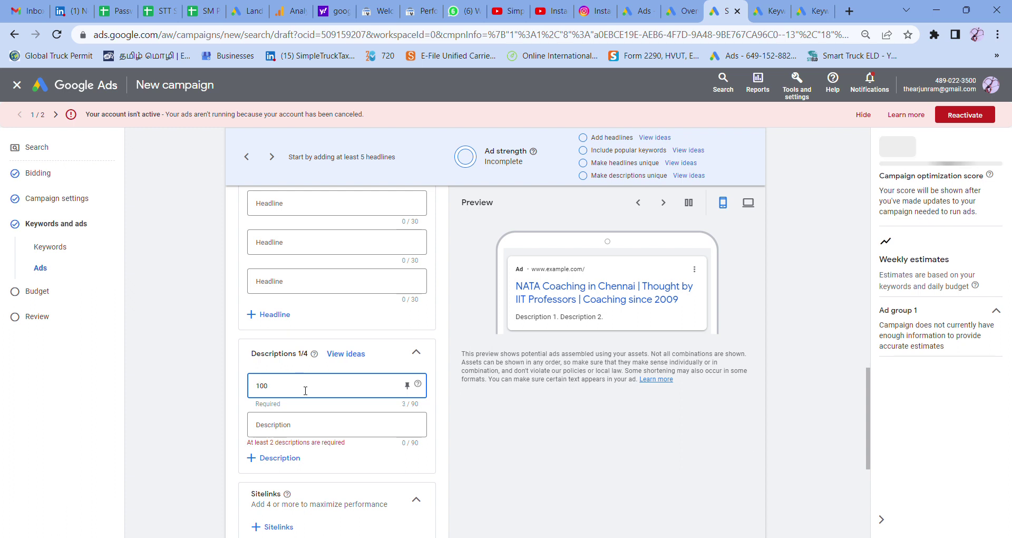
pyautogui.write('000')
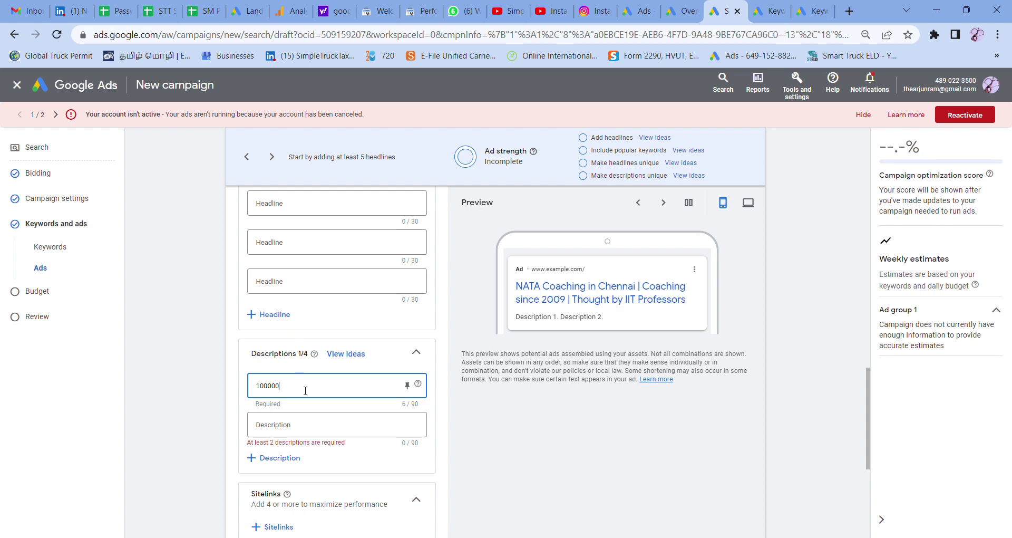
pyautogui.press('BackSpace')
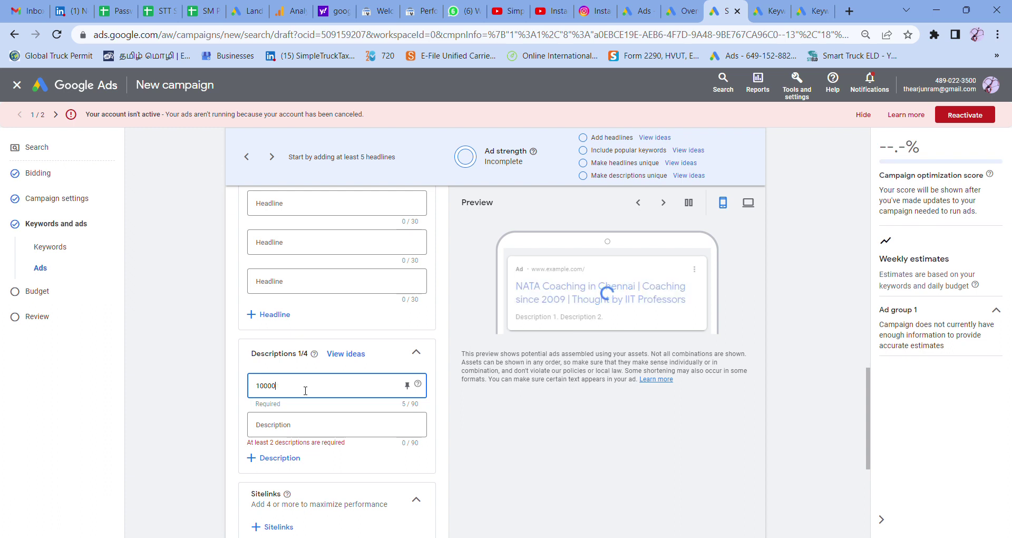
pyautogui.press('BackSpace')
pyautogui.press('BackSpace')
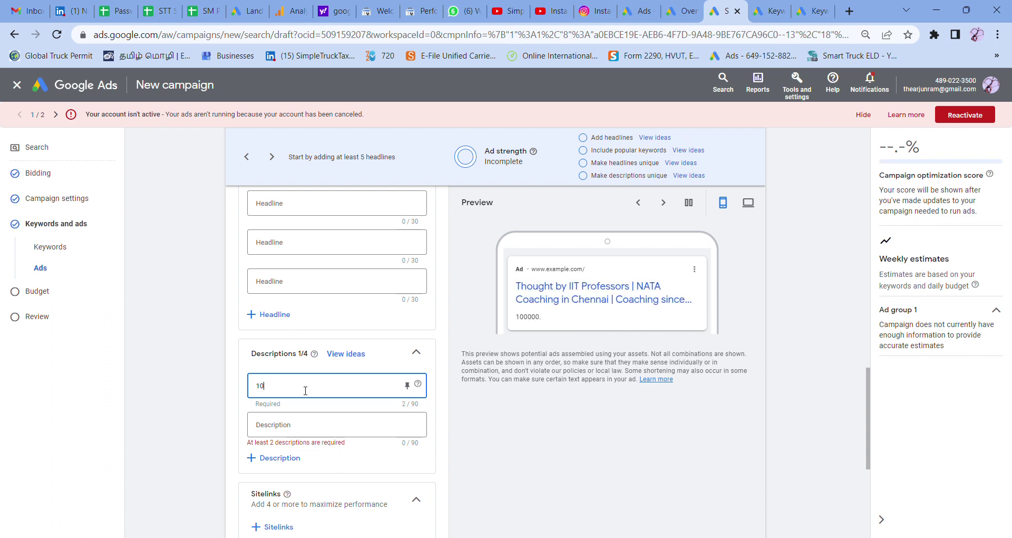
pyautogui.write('0,000+ Happy Students')
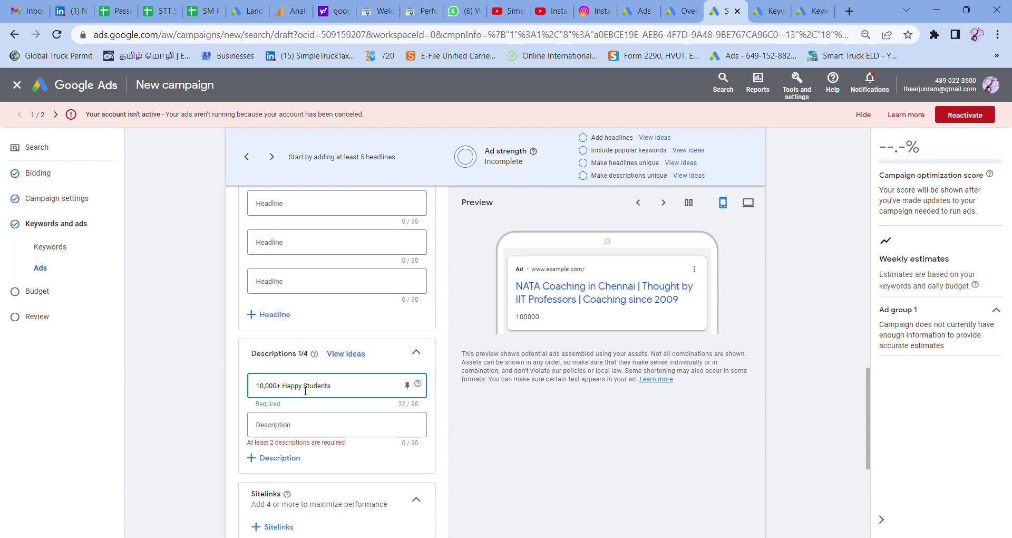
# Extend the first description with ". Thought by IIT veterans through rigorus sylabbus.".
pyautogui.write('. Tho')
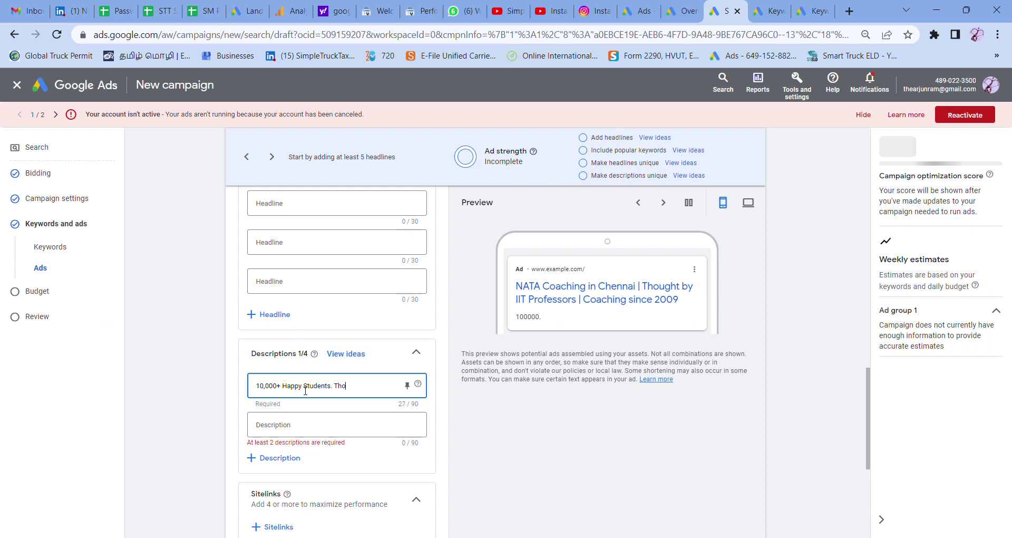
pyautogui.write('ught by')
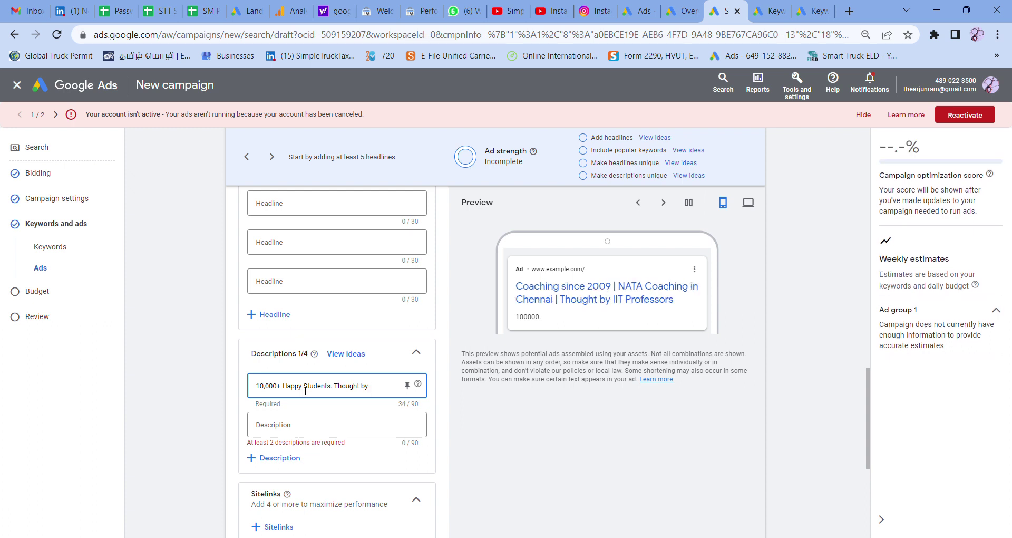
pyautogui.write(' IIT OP')
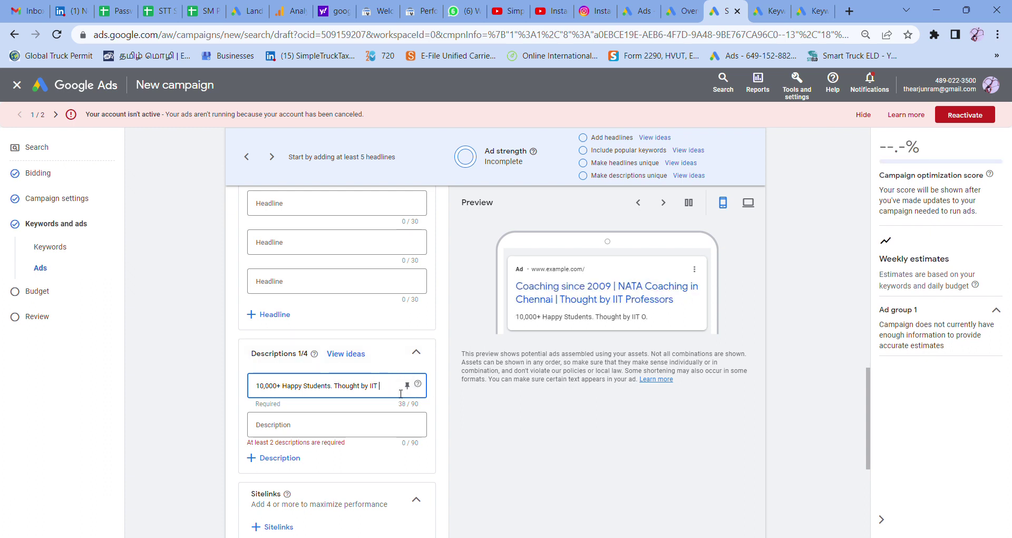
pyautogui.write('veteran')
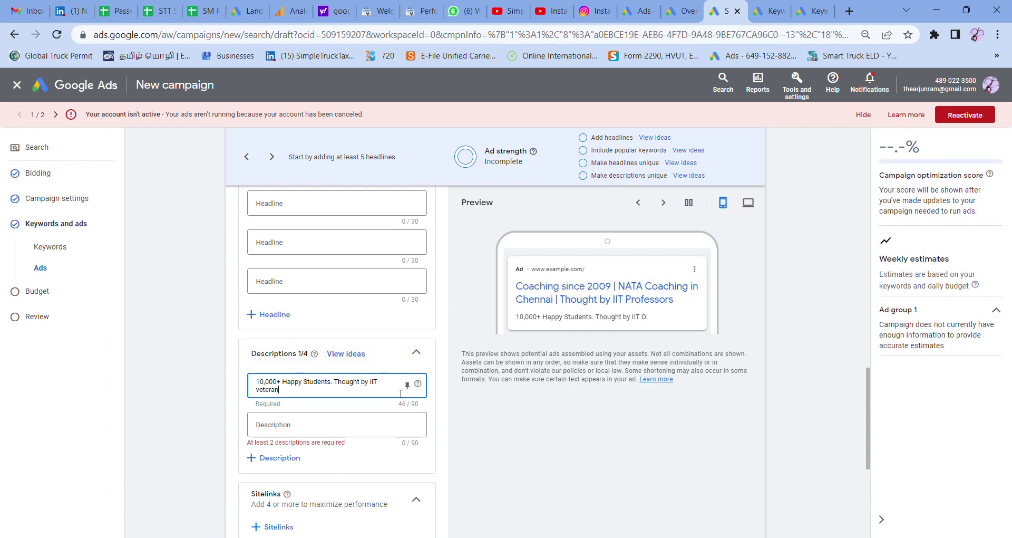
pyautogui.write('s')
pyautogui.write(' s')
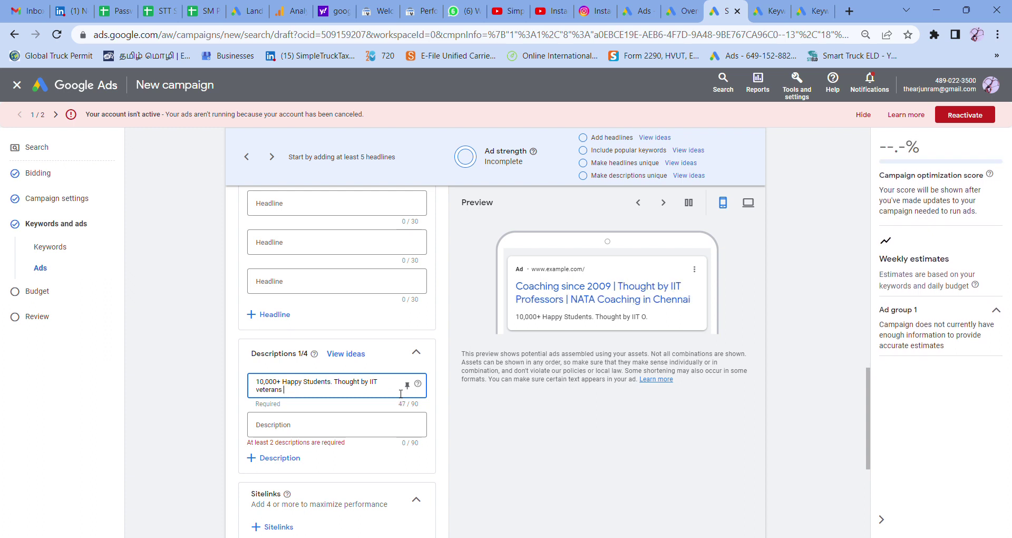
pyautogui.write('incehrough rigorus pe')
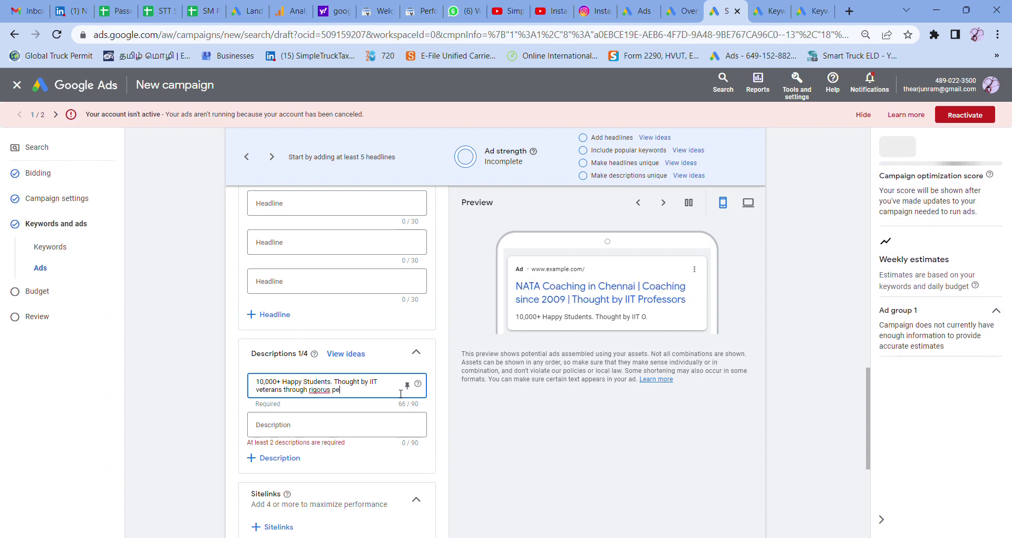
pyautogui.press('BackSpace')
pyautogui.press('BackSpace')
pyautogui.write('syla')
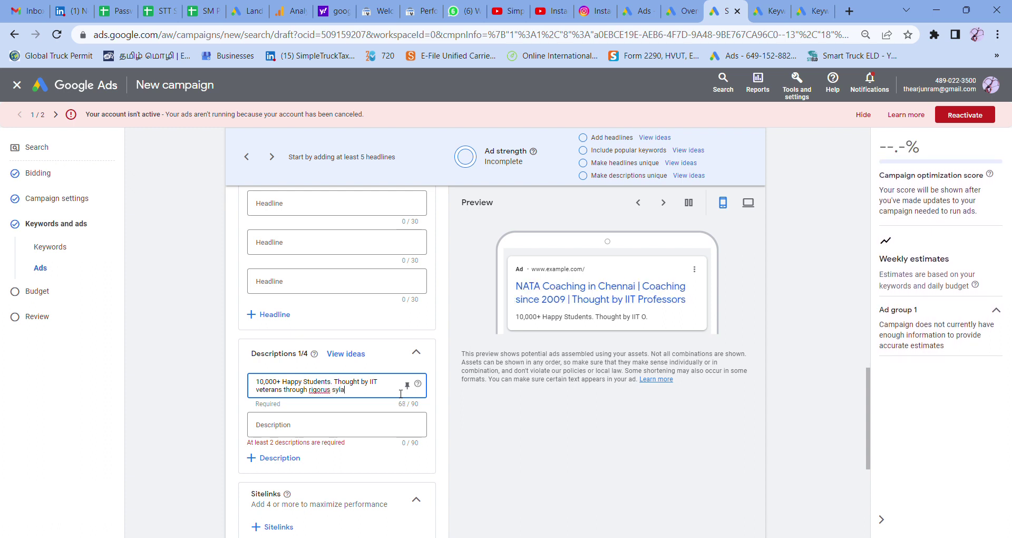
pyautogui.write('bbus.')
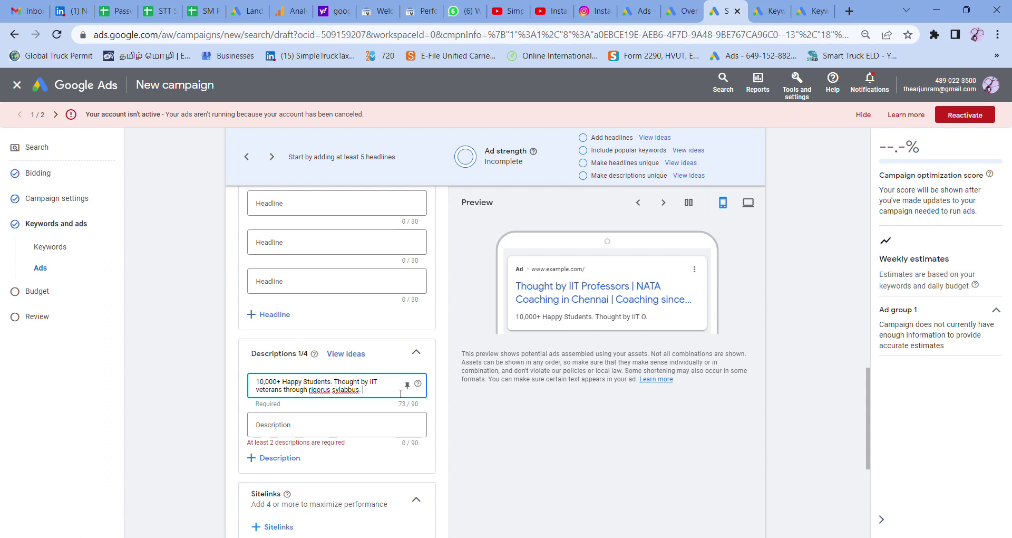
# Correct the misspelled words in the first description to "rigorous" and "syllabus".
pyautogui.doubleClick(323, 390)
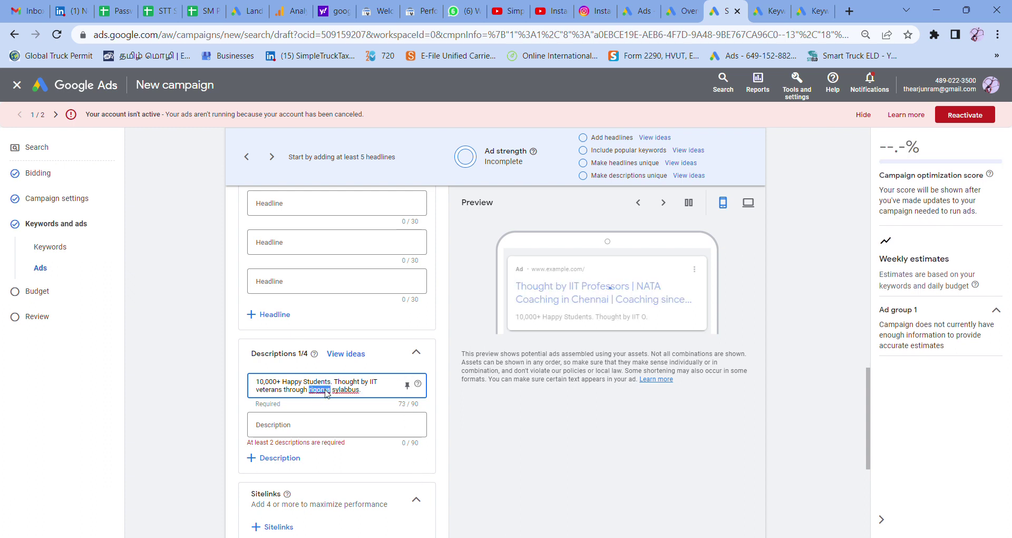
pyautogui.write('rigorous')
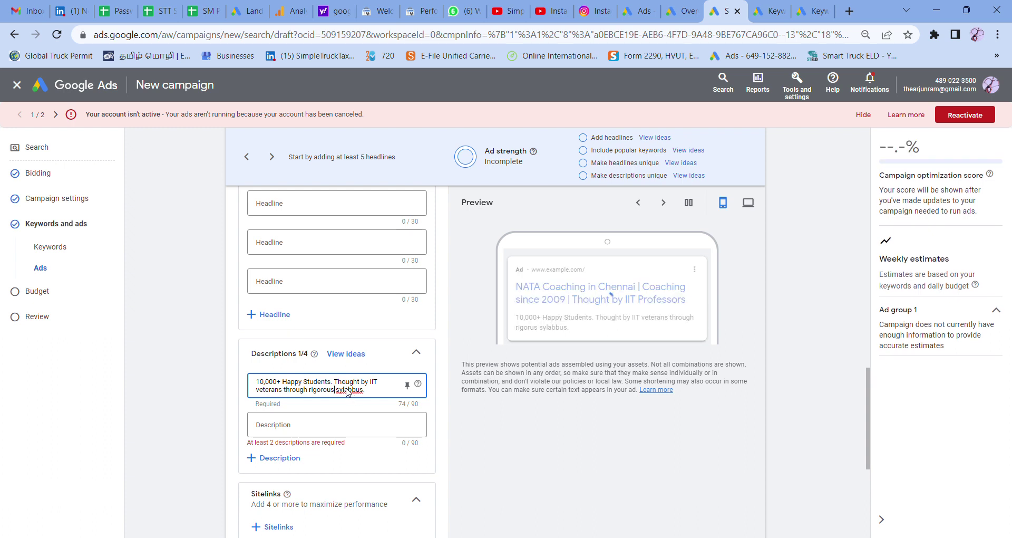
pyautogui.doubleClick(348, 390)
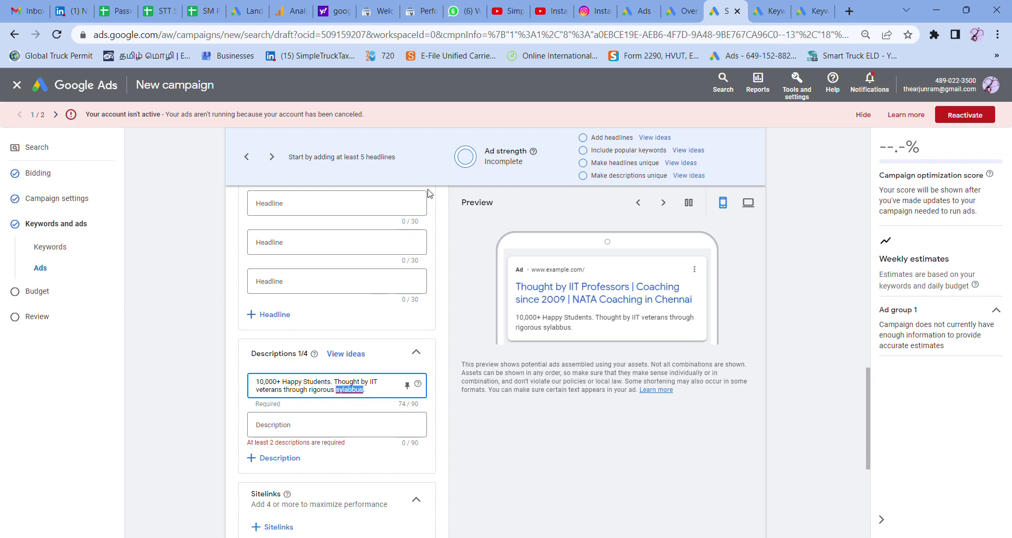
pyautogui.write('syllabus')
# Enter "Reach us today to know mote" as the ad's second description.
pyautogui.click(287, 428)
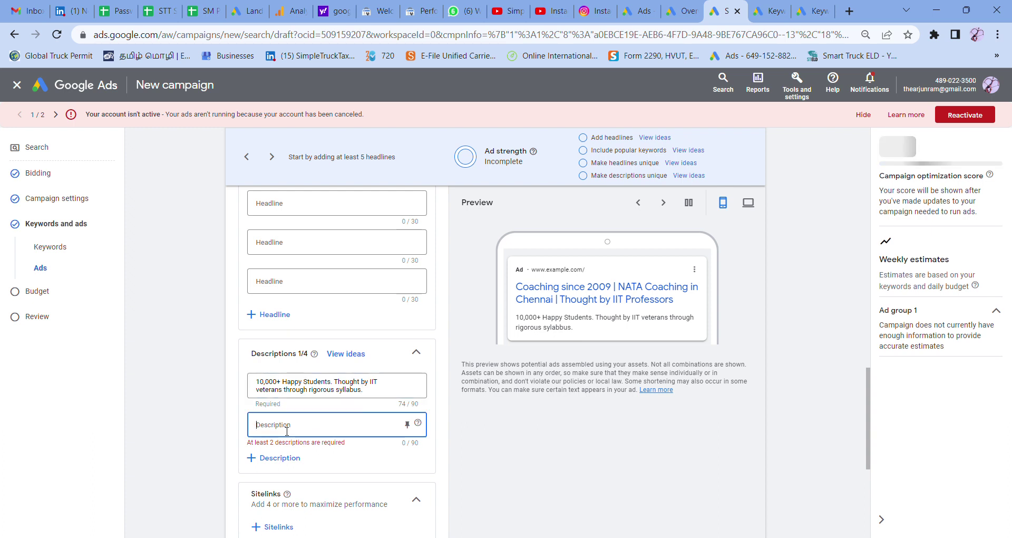
pyautogui.write('Reach us')
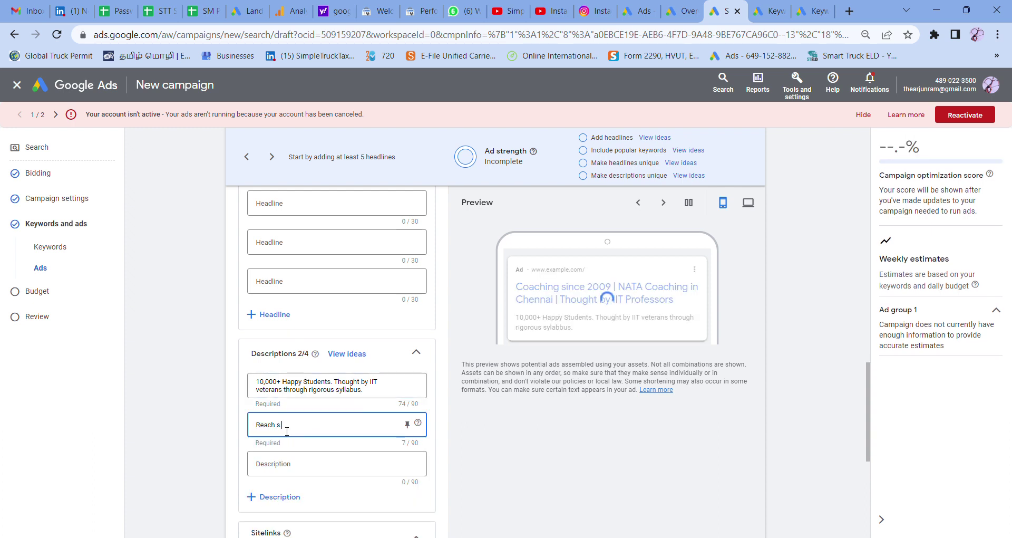
pyautogui.write(' to')
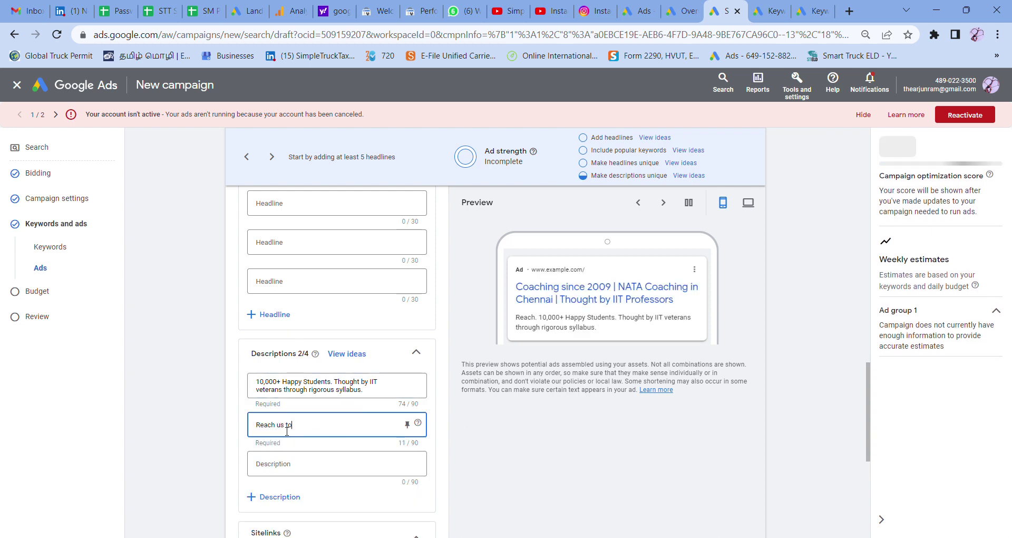
pyautogui.write('day to know mote')
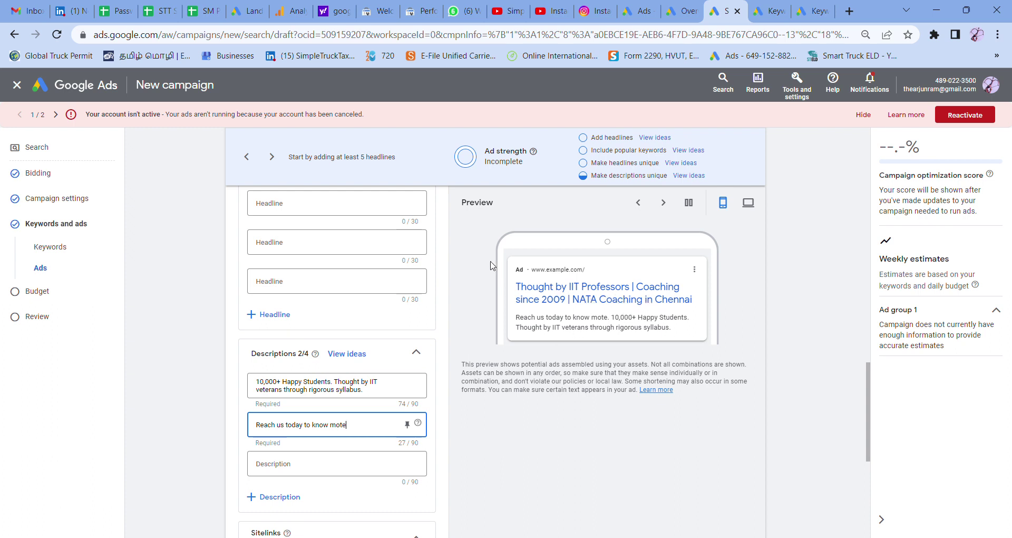
pyautogui.click(446, 323)
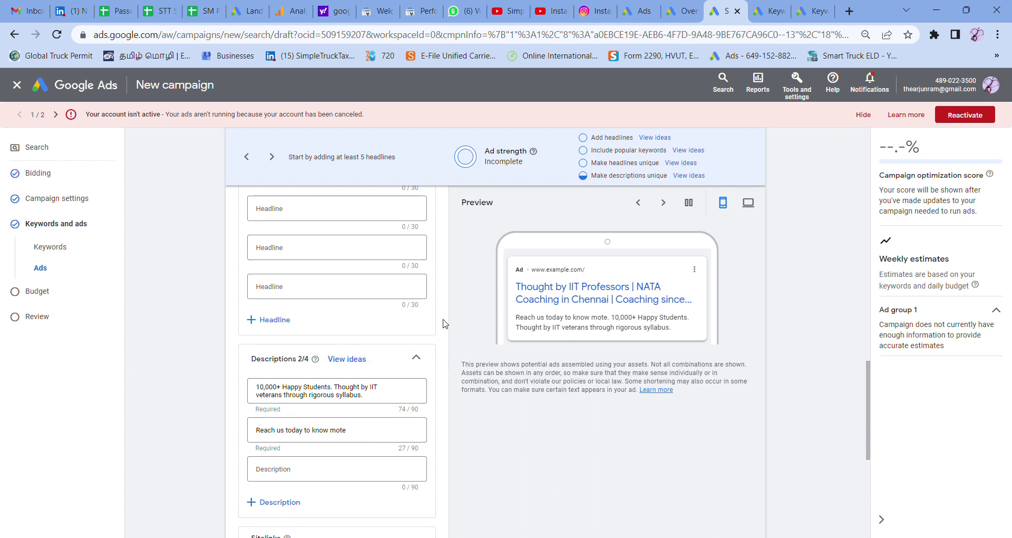
# Pin the headline "NATA Coaching in Chennai" so it shows only in position 1.
pyautogui.scroll(10, 445, 323)
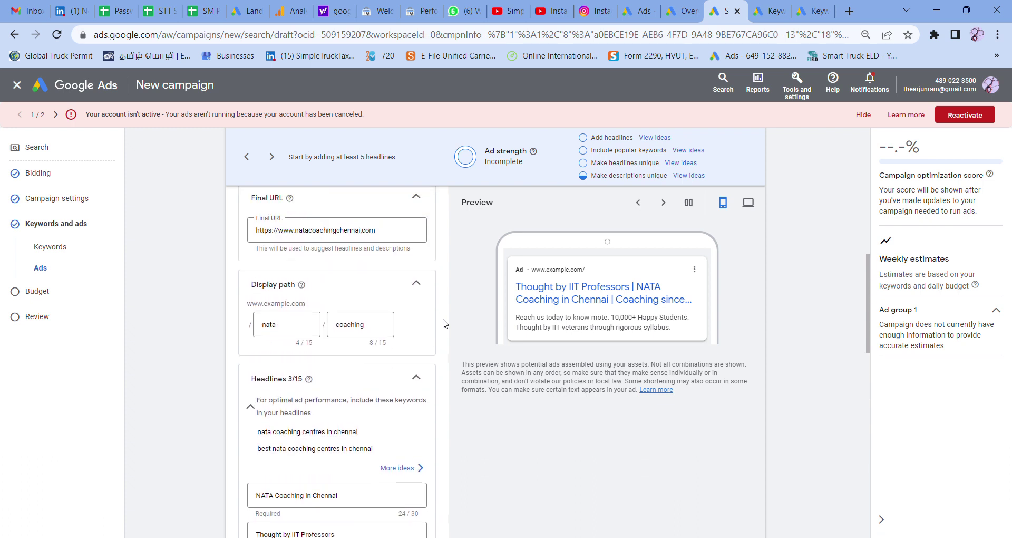
pyautogui.scroll(-1, 446, 322)
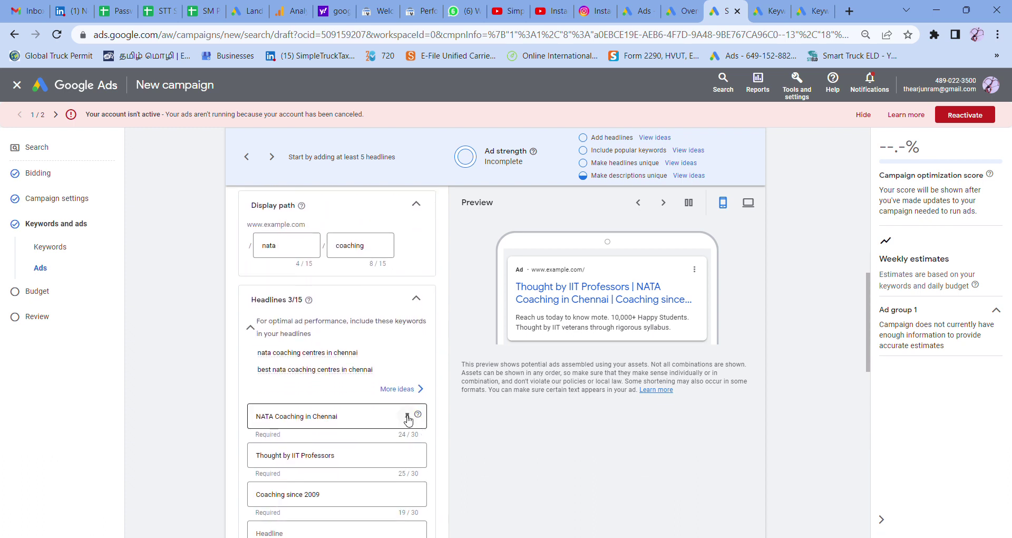
pyautogui.click(407, 417)
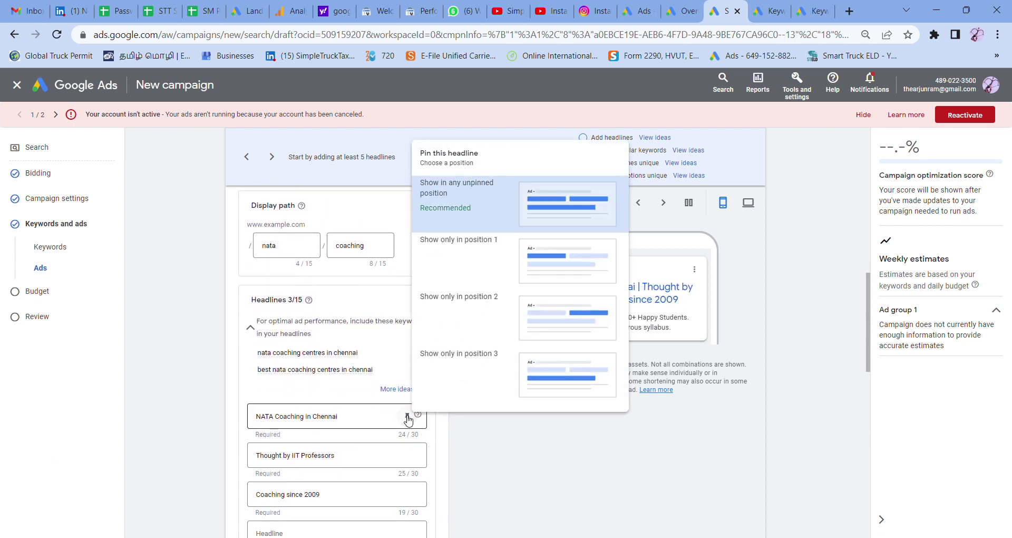
pyautogui.click(575, 276)
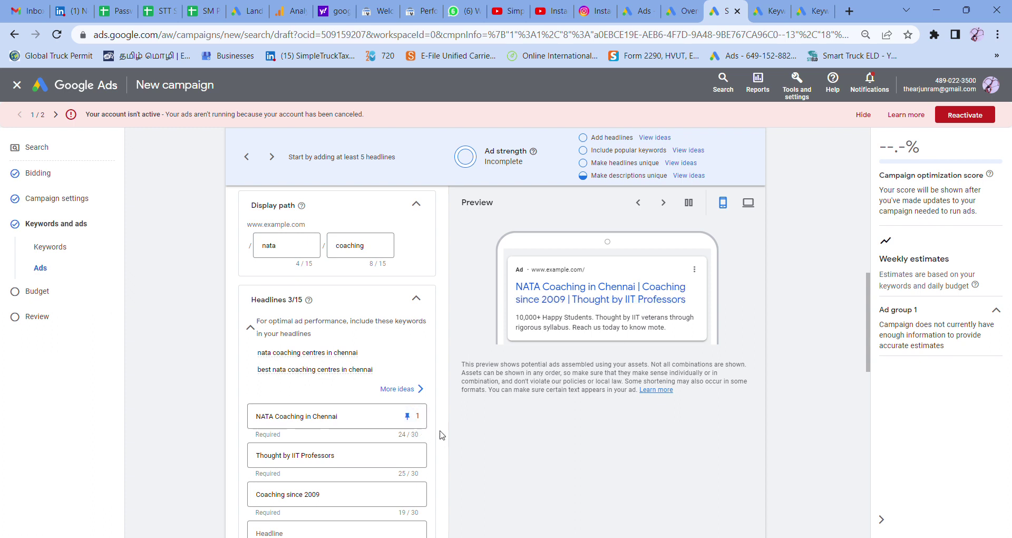
# Submit the completed ad without adding sitelinks or callouts.
pyautogui.scroll(-4, 442, 435)
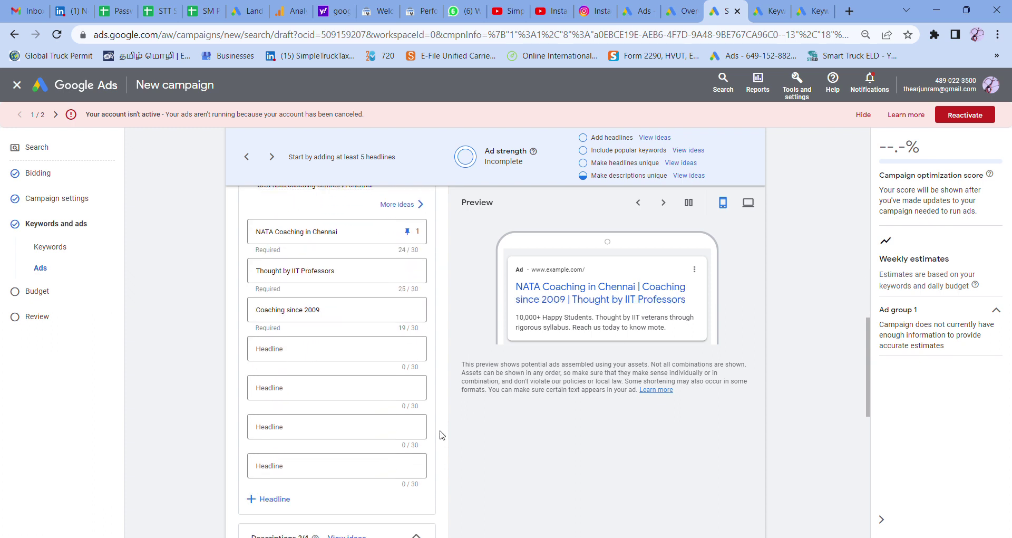
pyautogui.scroll(-8, 442, 435)
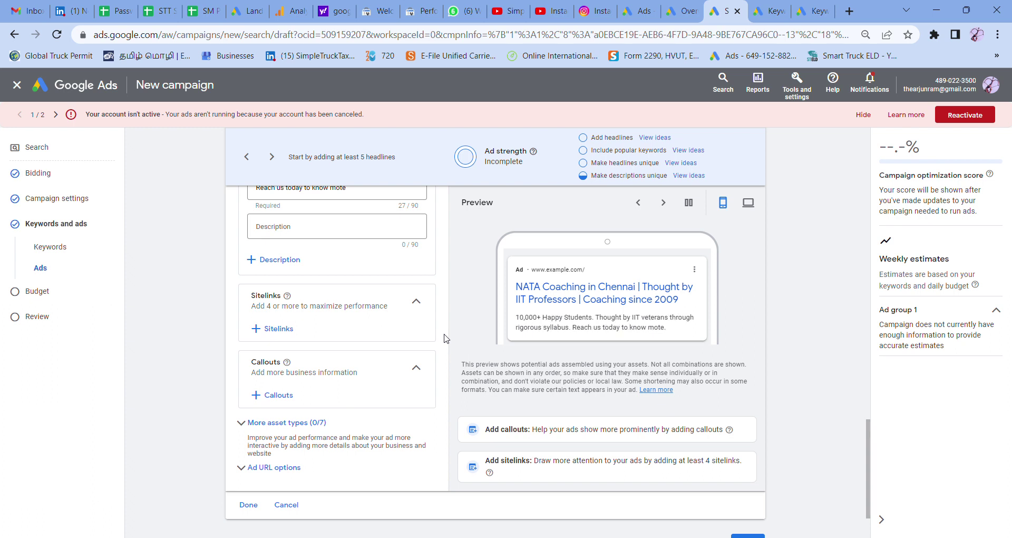
pyautogui.scroll(-2, 445, 339)
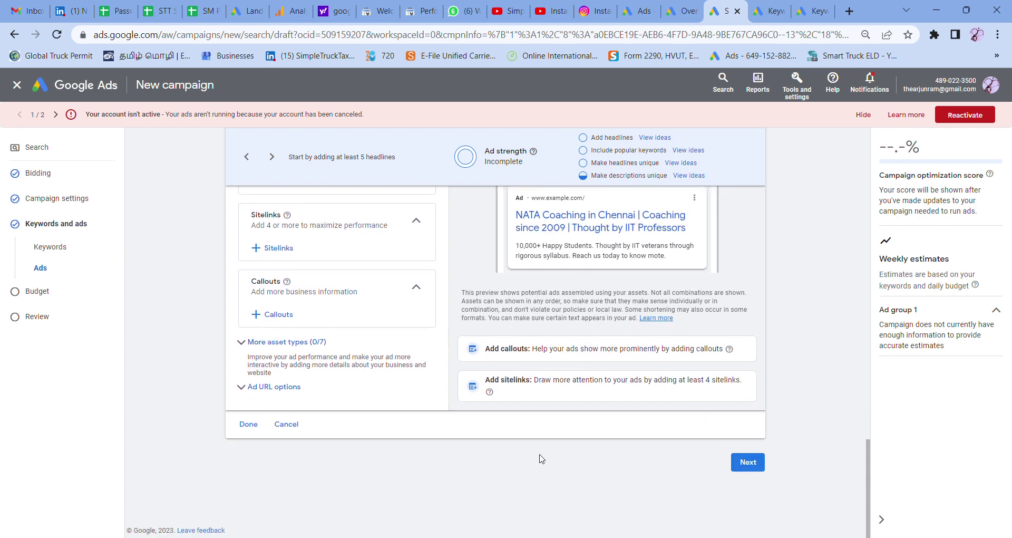
pyautogui.click(749, 462)
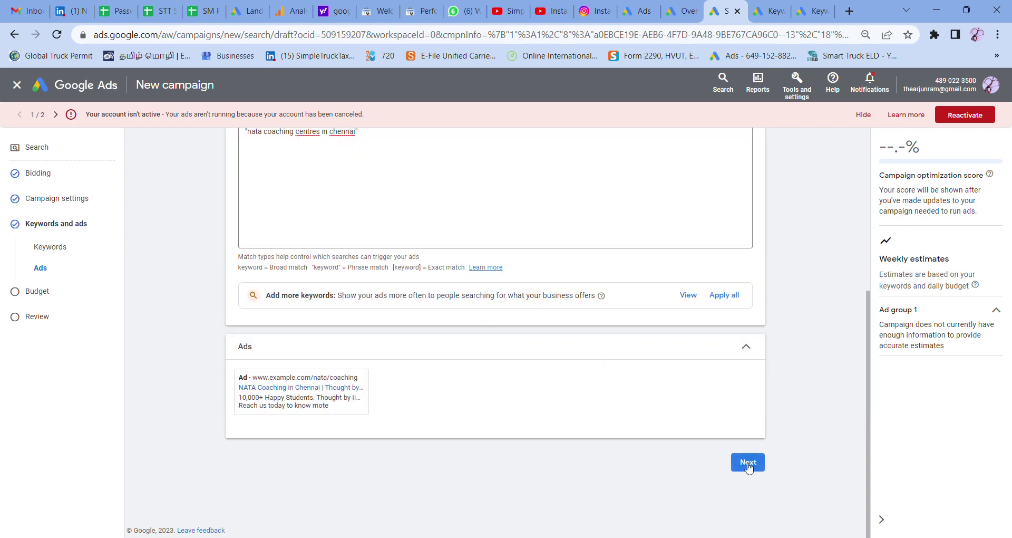